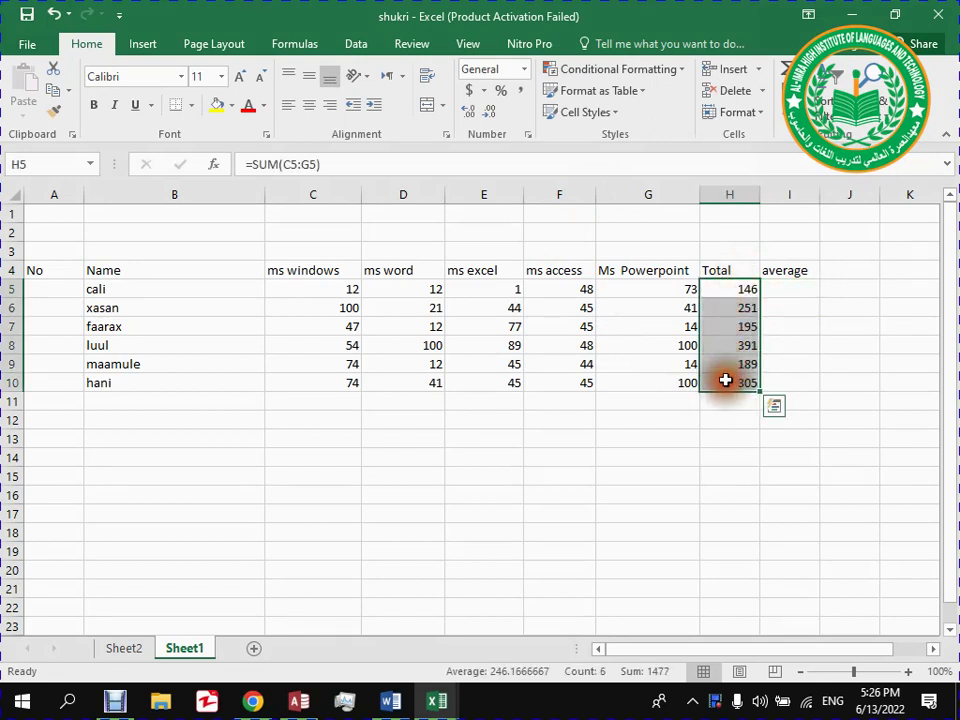
Calculate the first student's average in I5 with =H5/5 and fill the formula down through I10.
{"action": "left_click", "coordinate": [778, 285]}
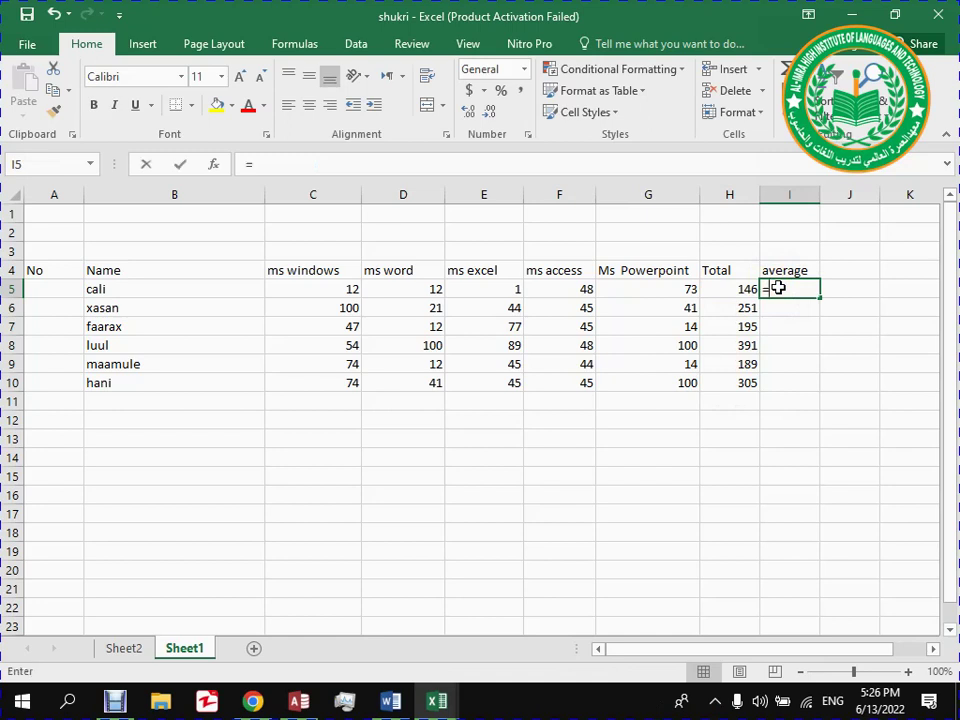
{"action": "left_click", "coordinate": [725, 289]}
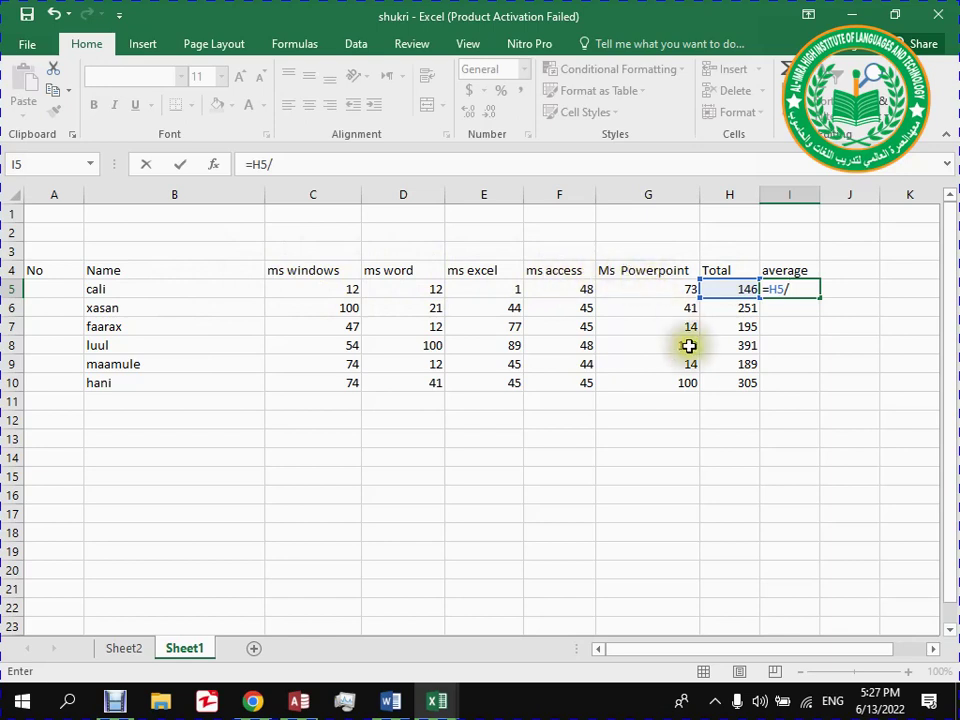
{"action": "type", "text": "5"}
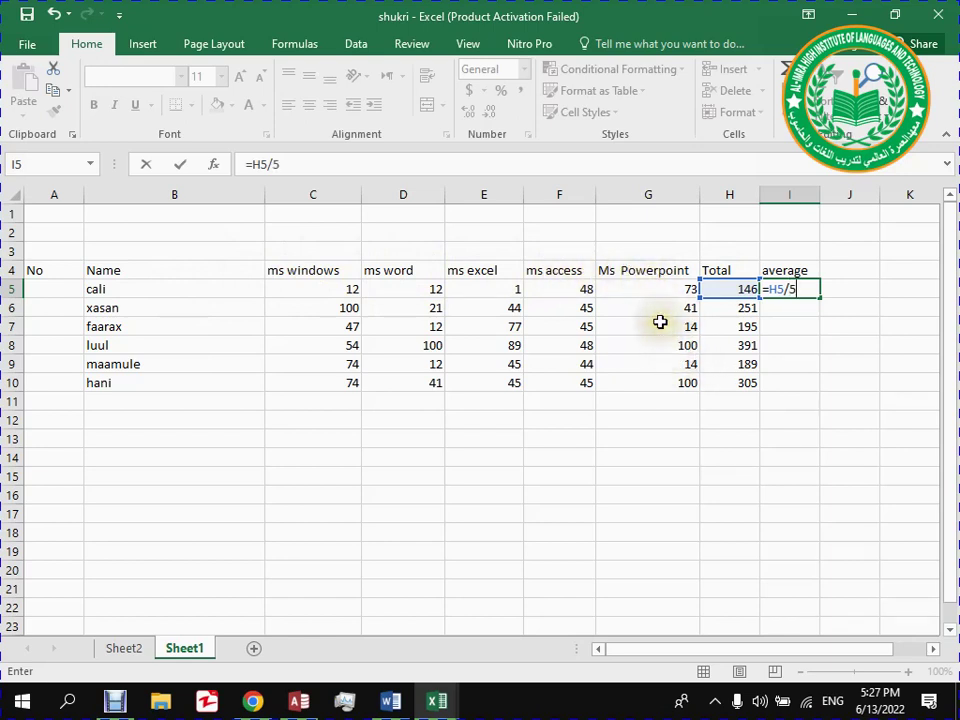
{"action": "key", "text": "Return"}
{"action": "left_click", "coordinate": [785, 290]}
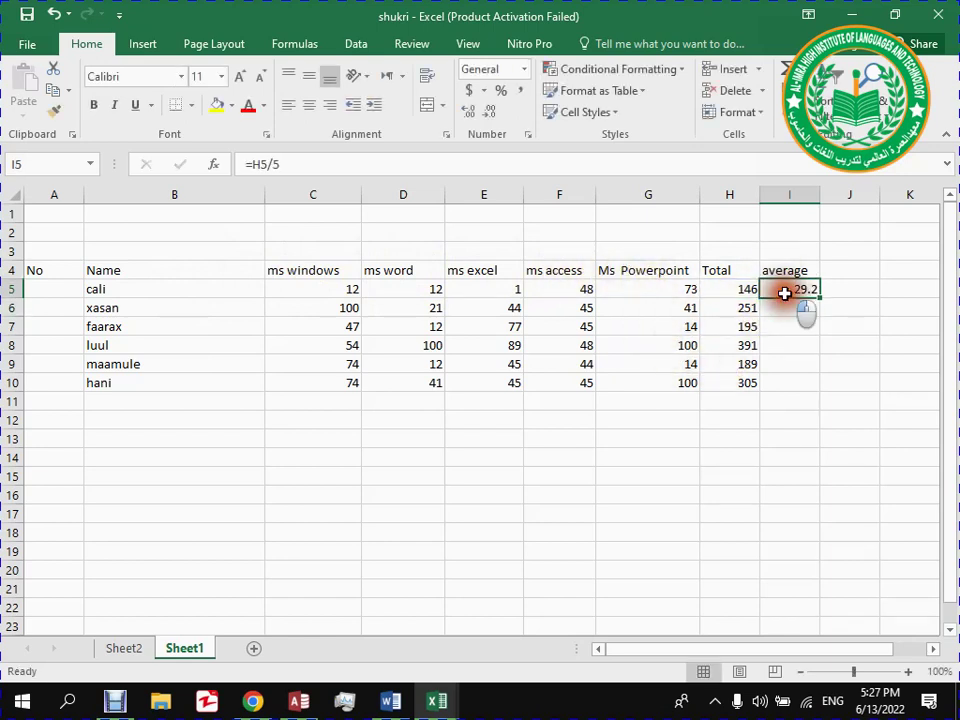
{"action": "left_click_drag", "start_coordinate": [822, 297], "coordinate": [818, 388]}
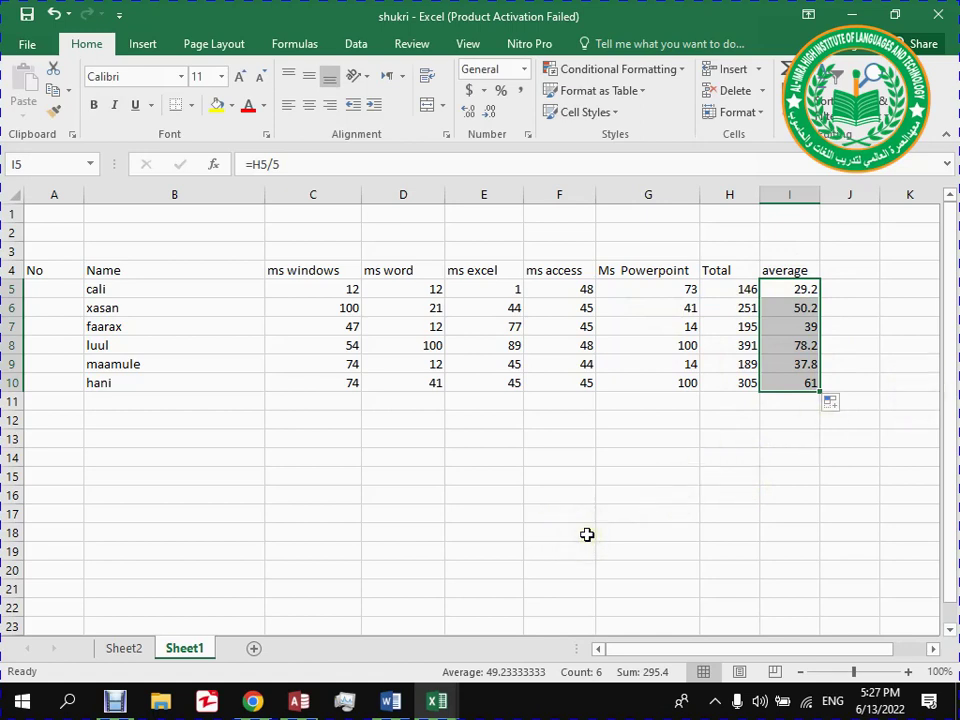
Clear the average column's contents in I5:I14.
{"action": "left_click", "coordinate": [690, 495]}
{"action": "left_click_drag", "start_coordinate": [790, 289], "coordinate": [810, 448]}
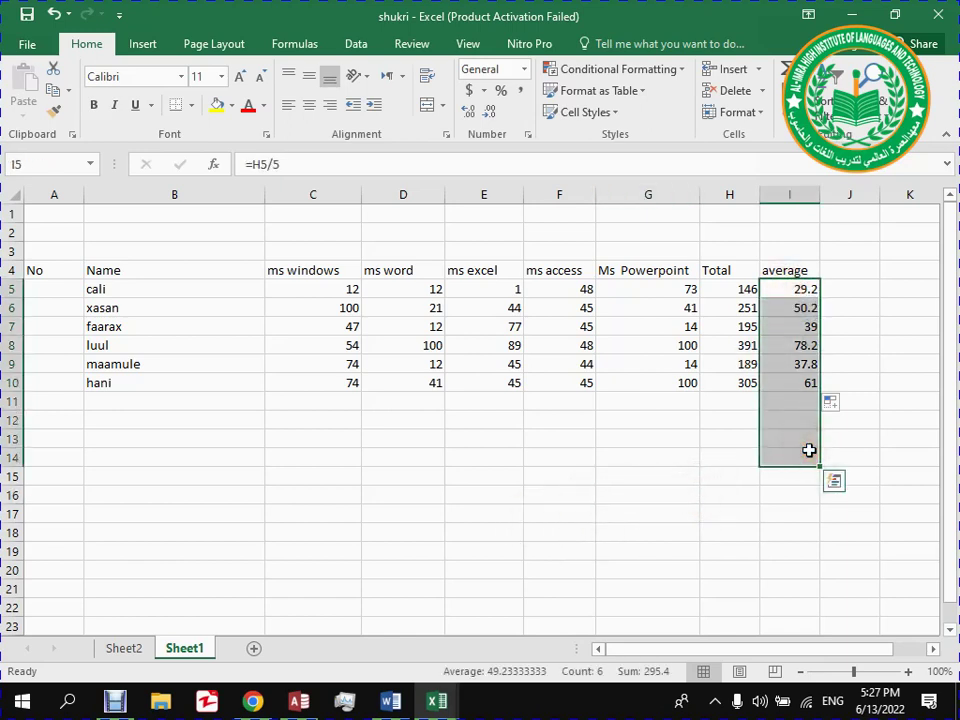
{"action": "key", "text": "Delete"}
Enter =H5/5 in I5 again and copy the formula down to the last student in I10.
{"action": "left_click", "coordinate": [792, 295]}
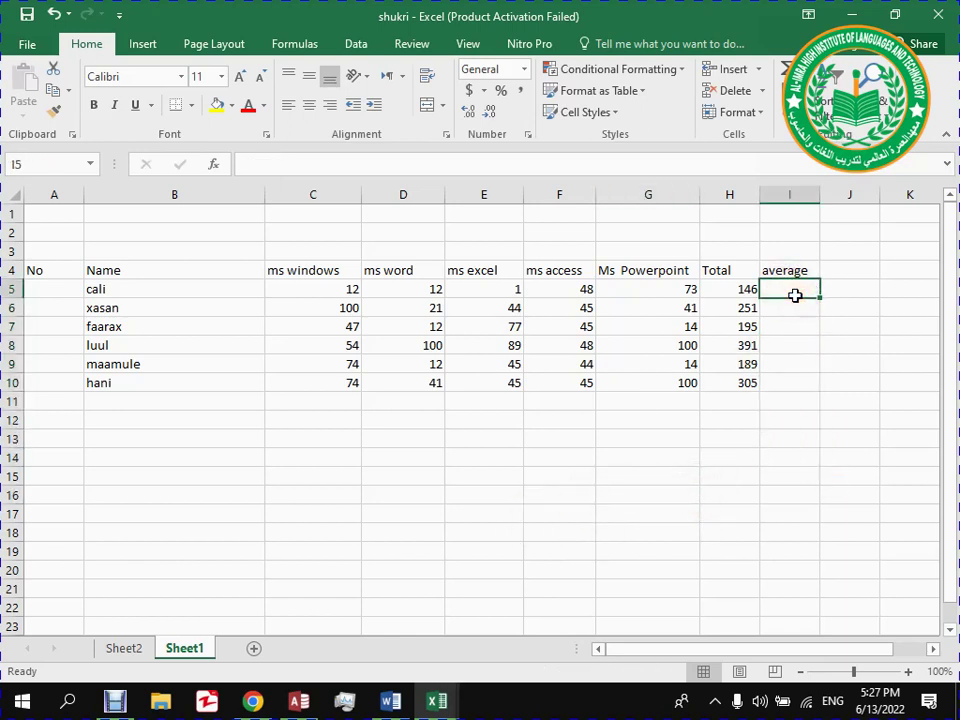
{"action": "type", "text": "="}
{"action": "left_click", "coordinate": [724, 284]}
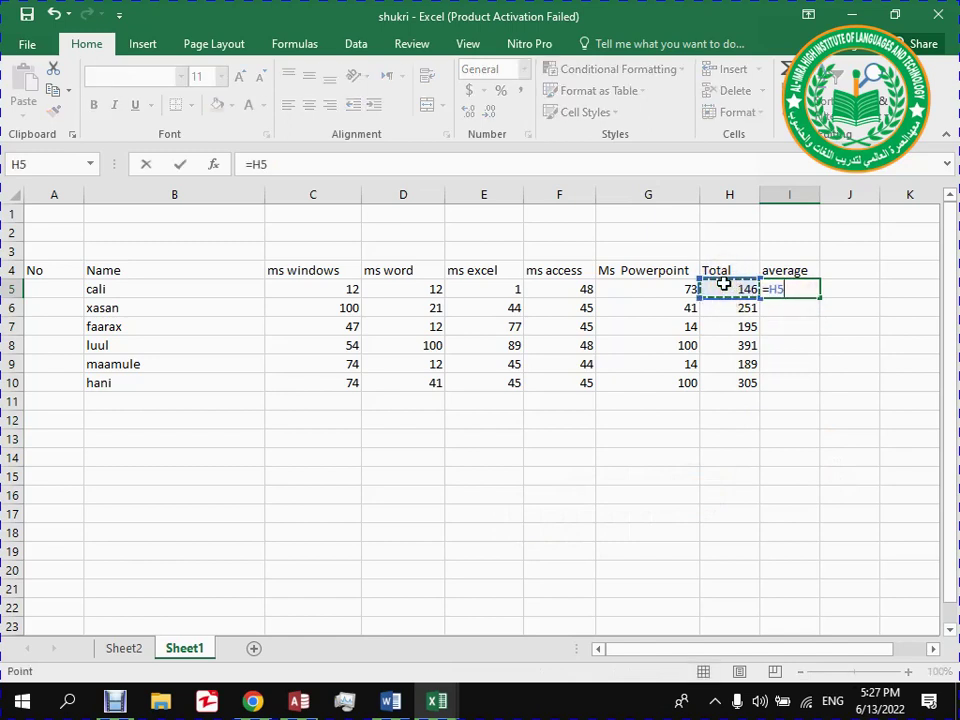
{"action": "type", "text": "/5"}
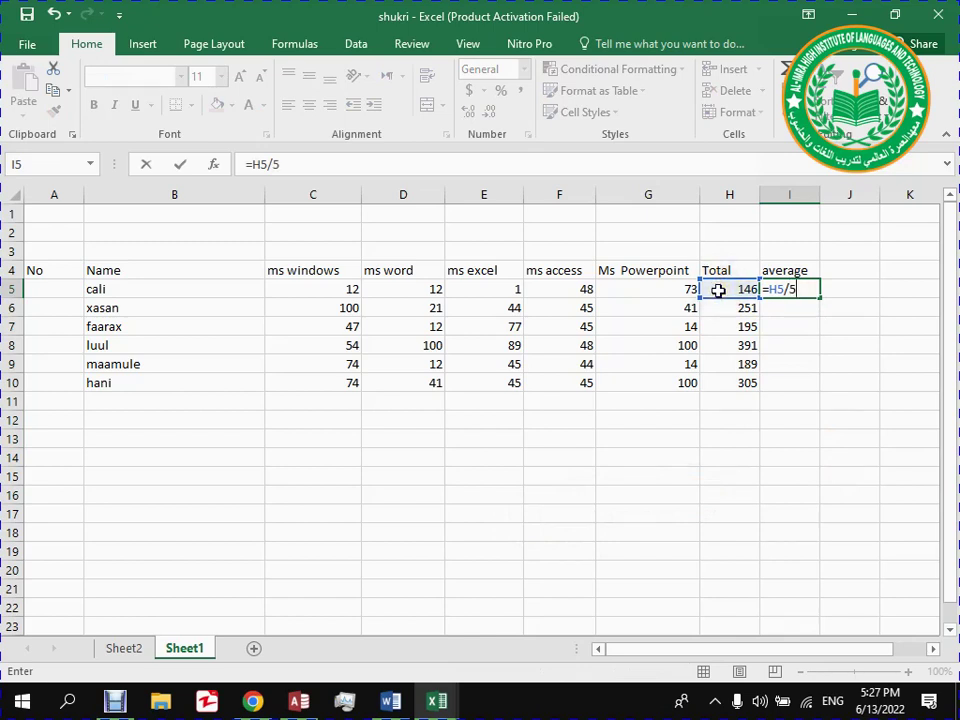
{"action": "key", "text": "Return"}
{"action": "left_click", "coordinate": [805, 288]}
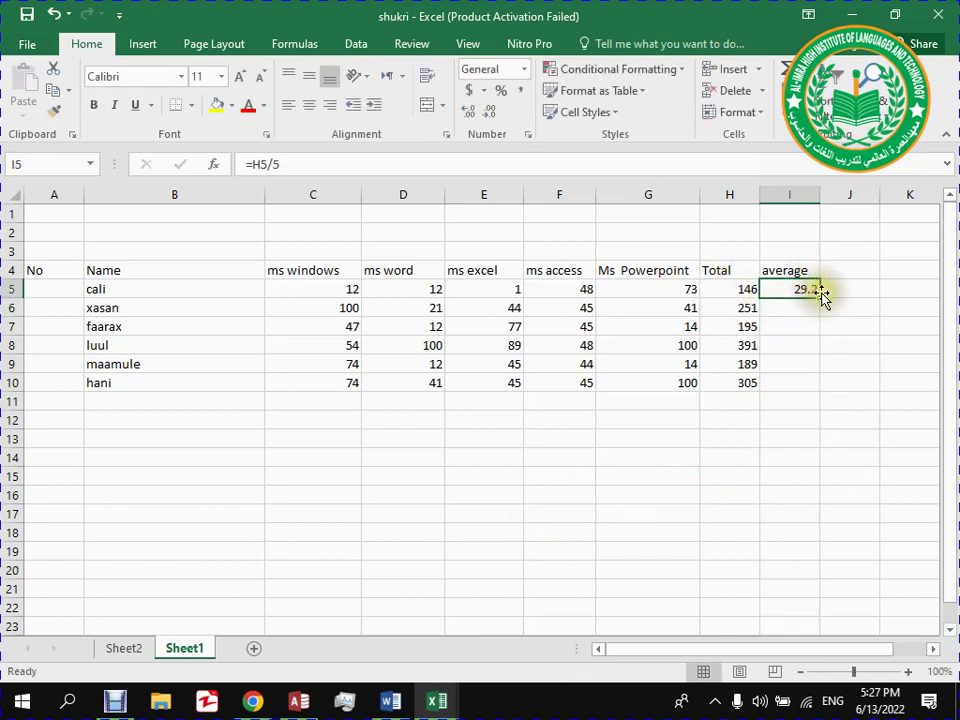
{"action": "mouse_move", "coordinate": [822, 298]}
{"action": "left_mouse_down"}
{"action": "mouse_move", "coordinate": [821, 418]}
{"action": "mouse_move", "coordinate": [824, 390]}
{"action": "left_mouse_up"}
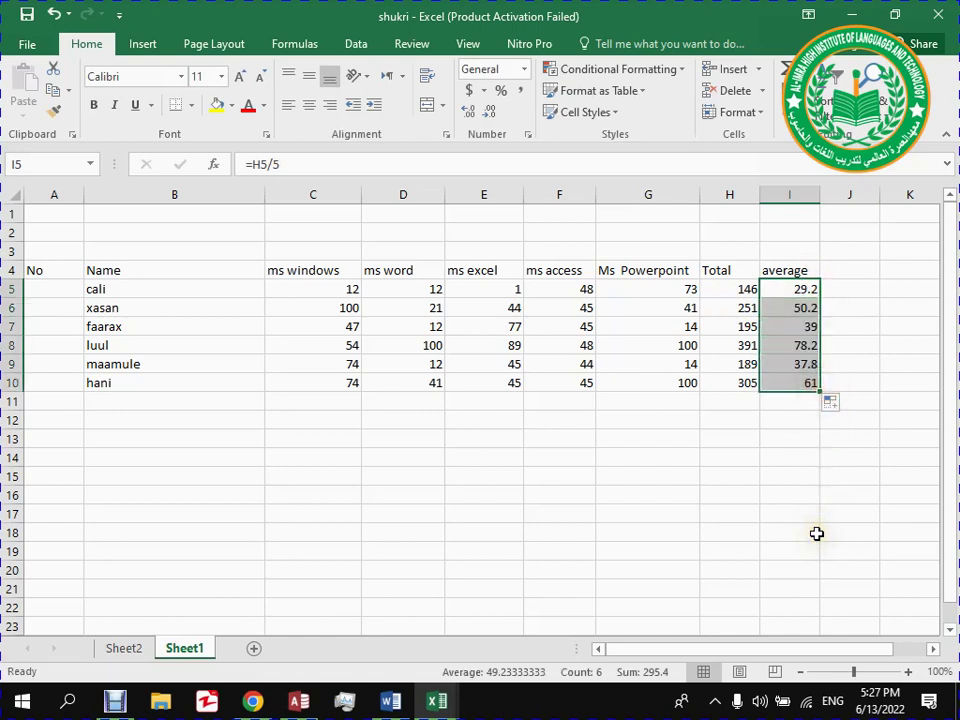
Clear the calculated averages in I5:I11.
{"action": "left_click", "coordinate": [804, 495]}
{"action": "left_click_drag", "start_coordinate": [780, 291], "coordinate": [789, 396]}
{"action": "key", "text": "Delete"}
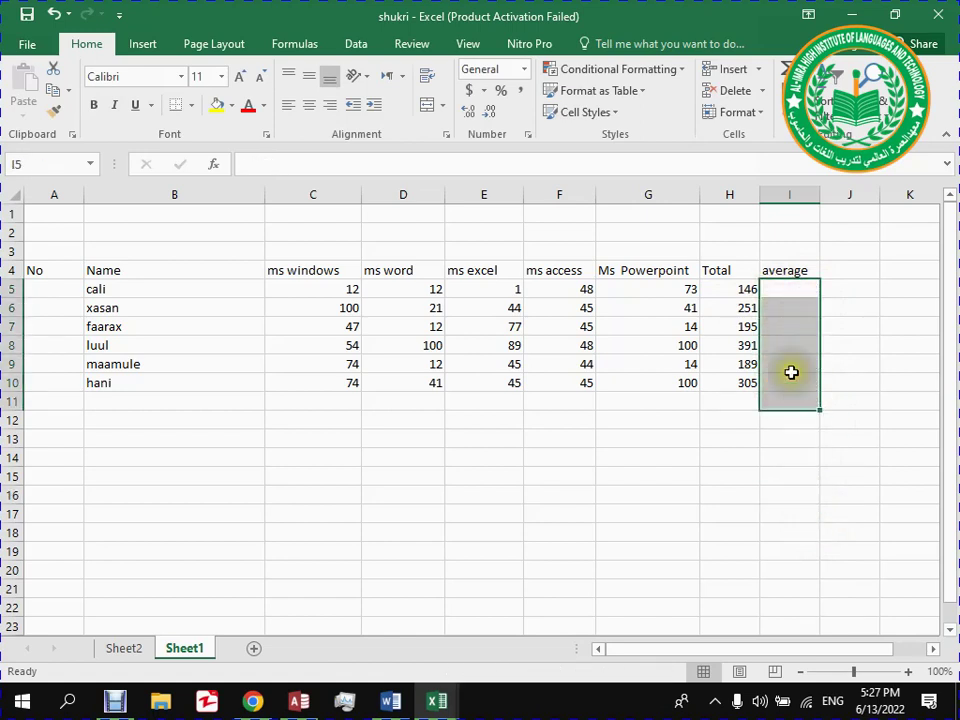
Insert the automatic Average function in I5 with the suggested range C5:H5.
{"action": "left_click", "coordinate": [804, 301]}
{"action": "left_click", "coordinate": [804, 284]}
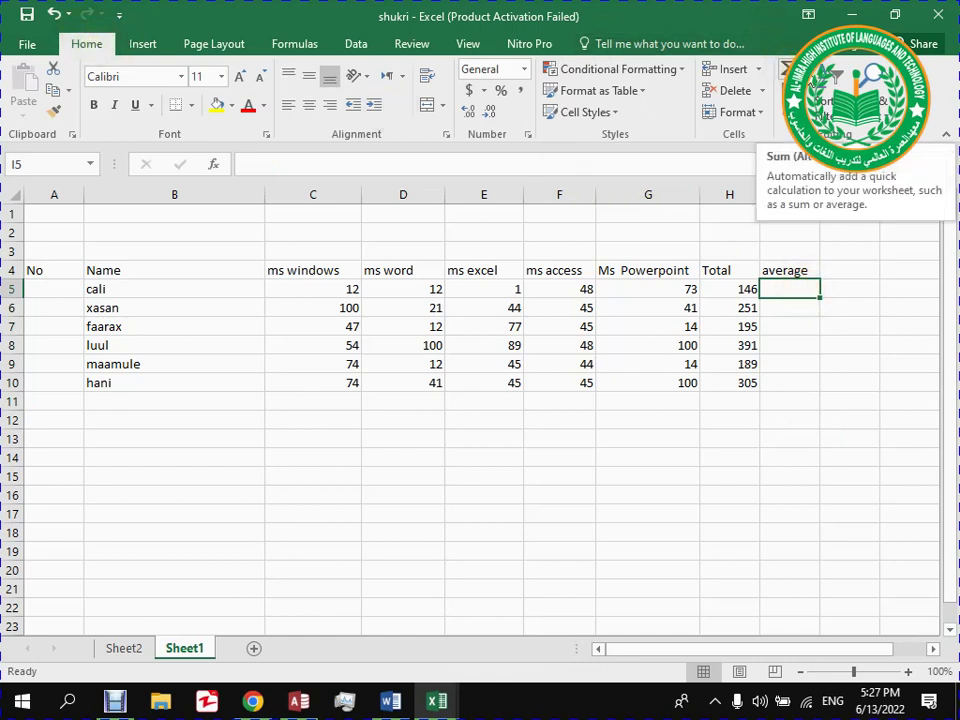
{"action": "left_click", "coordinate": [805, 69]}
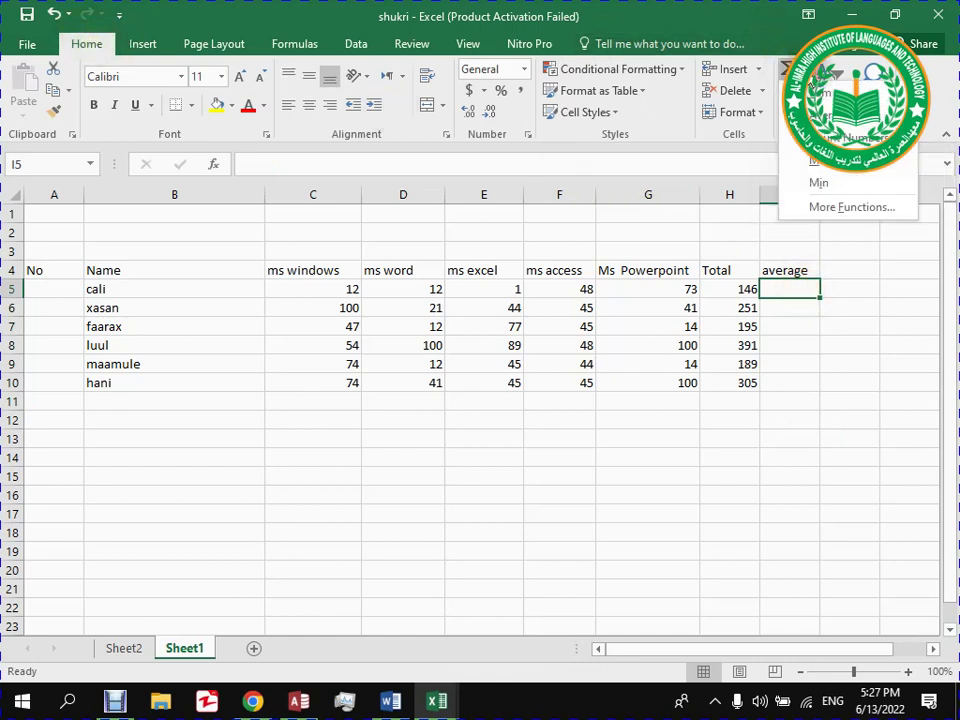
{"action": "left_click", "coordinate": [840, 112]}
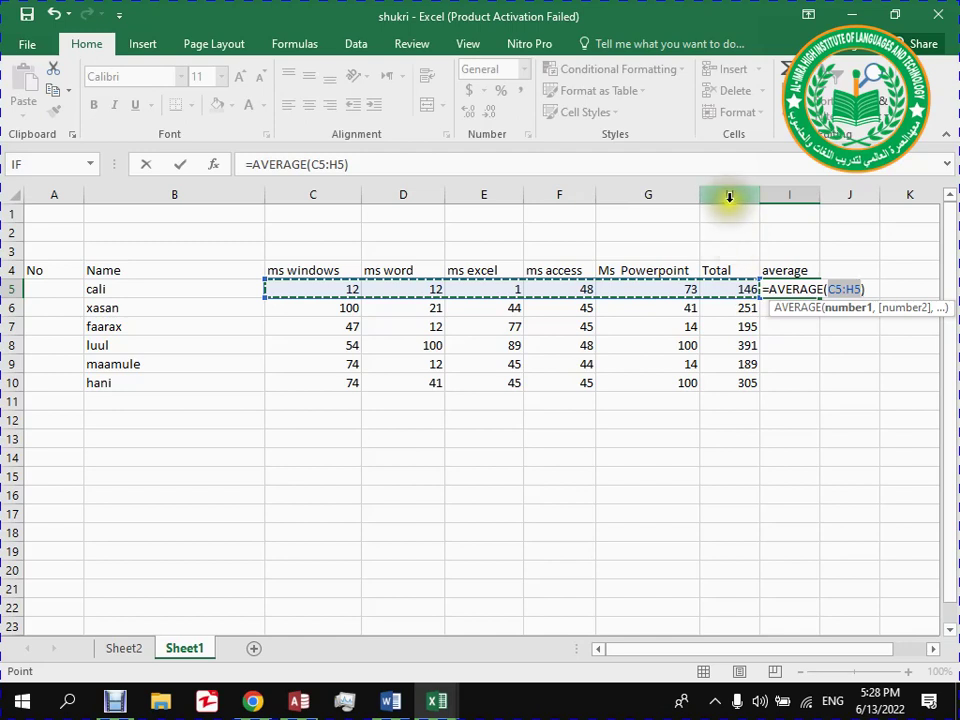
Correct the AVERAGE range in I5 to C5:G5 so it excludes the Total, and fill the formula down through I10.
{"action": "left_click", "coordinate": [856, 290]}
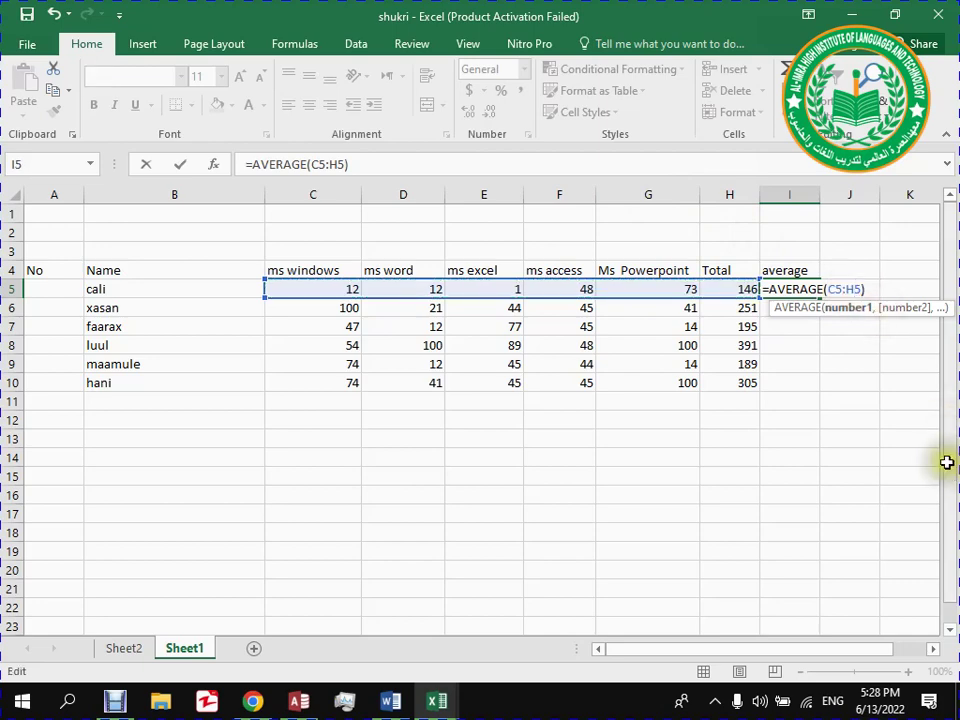
{"action": "left_click", "coordinate": [341, 165]}
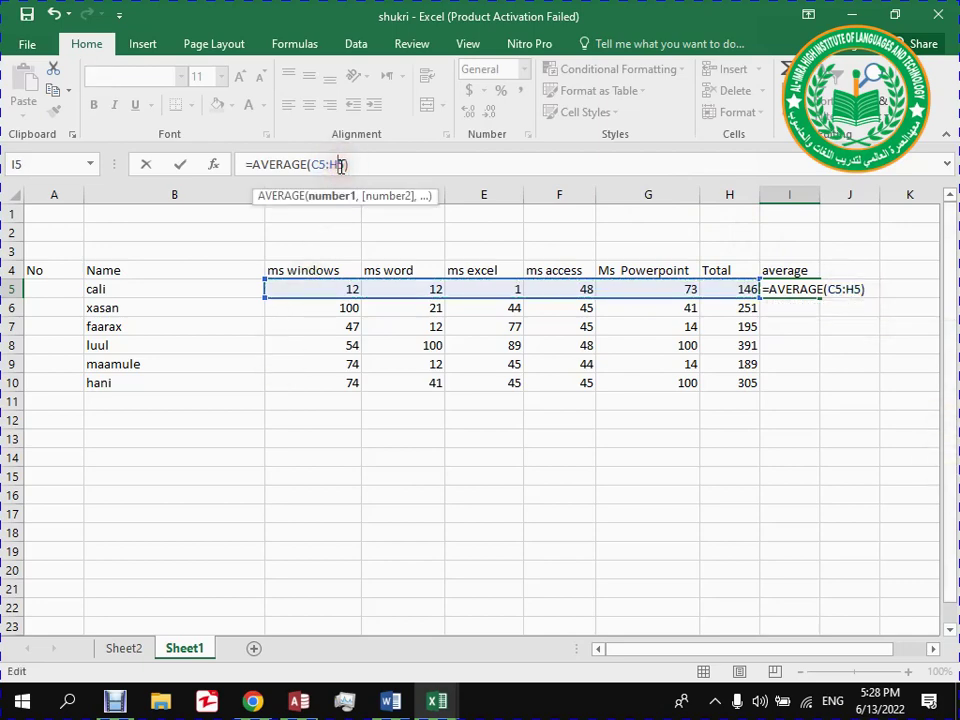
{"action": "key", "text": "BackSpace"}
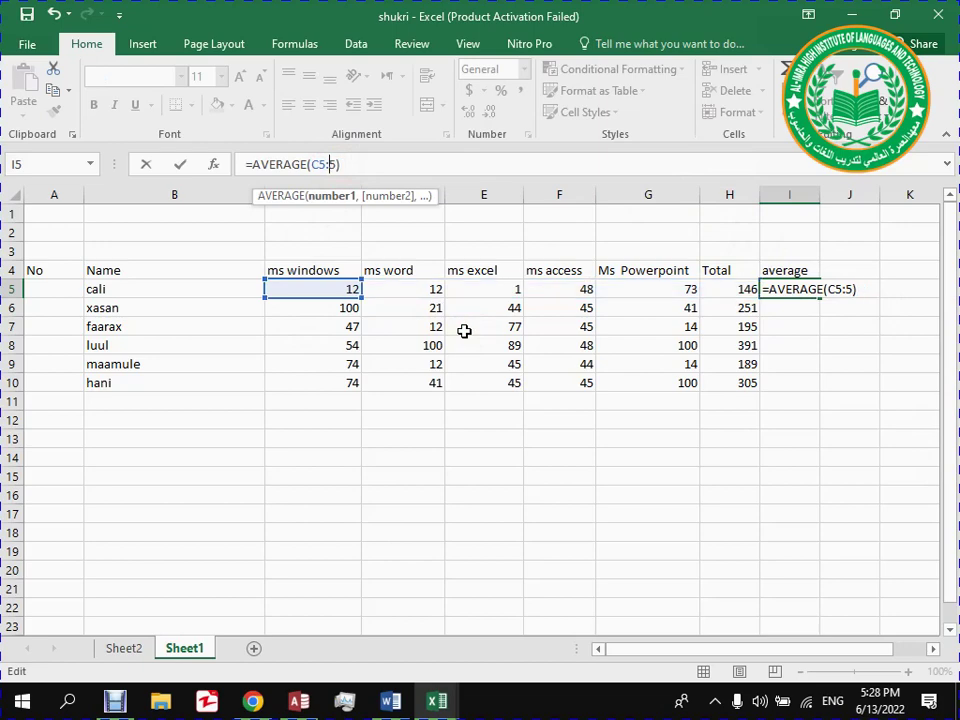
{"action": "type", "text": "g"}
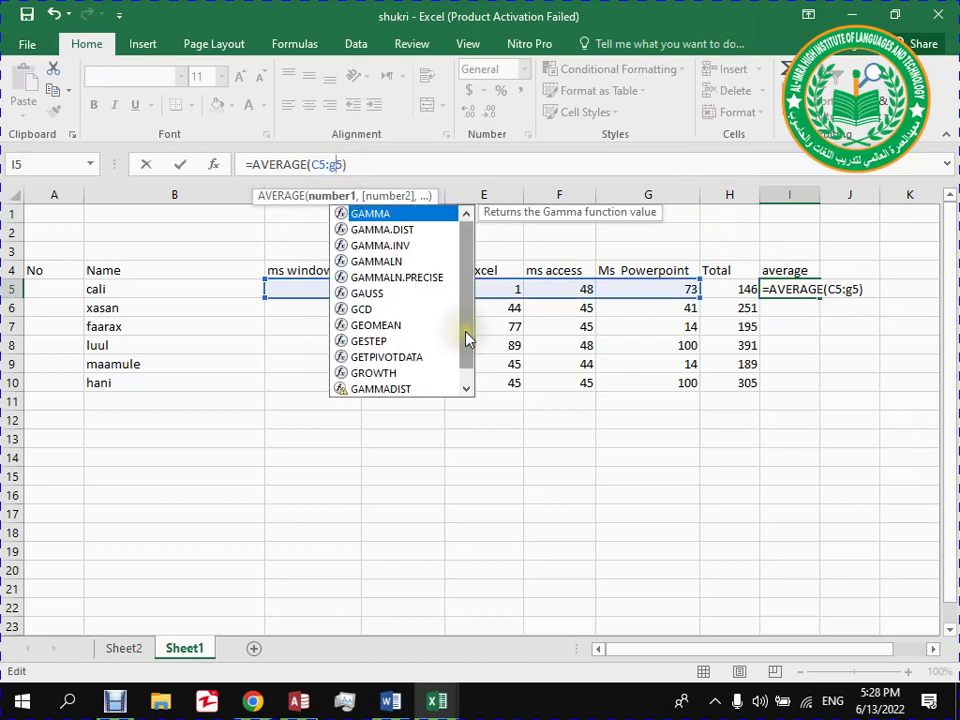
{"action": "left_click", "coordinate": [364, 167]}
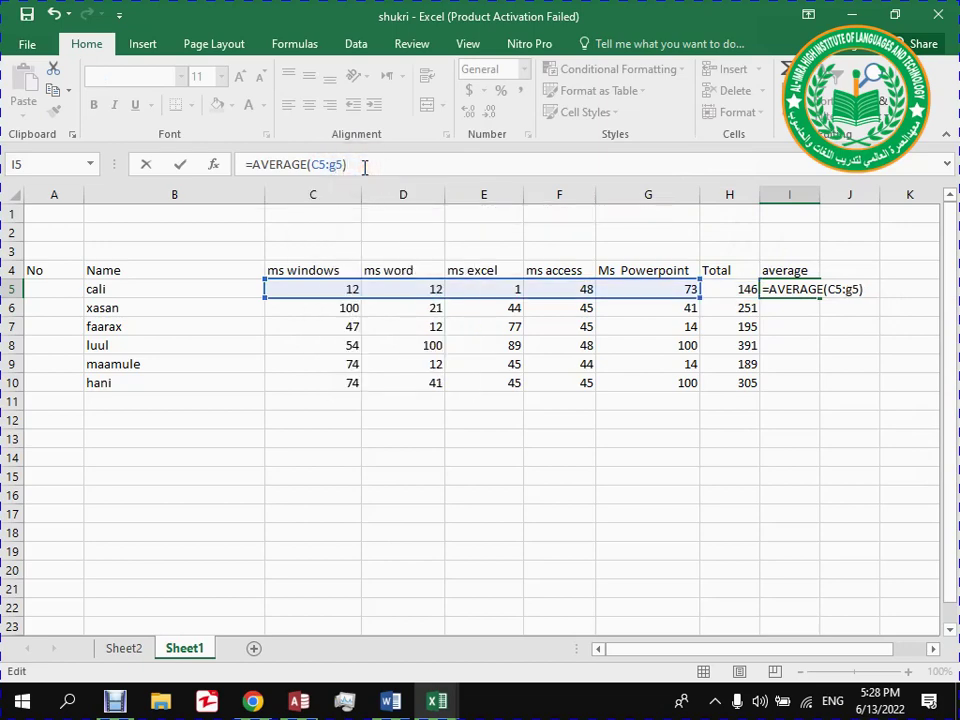
{"action": "key", "text": "Return"}
{"action": "left_click", "coordinate": [784, 289]}
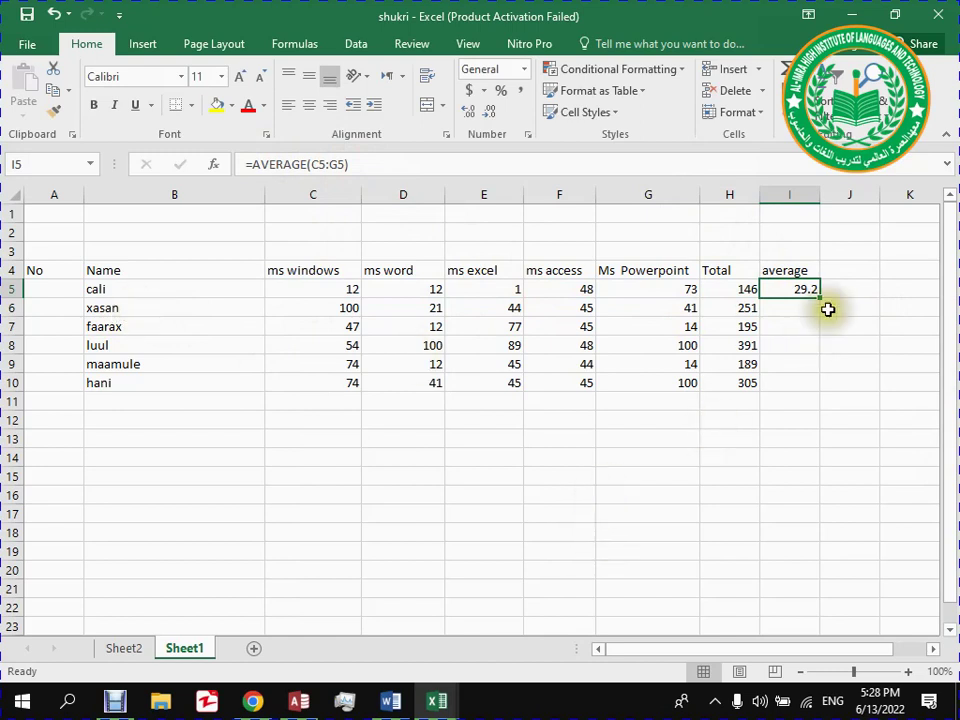
{"action": "left_click_drag", "start_coordinate": [819, 298], "coordinate": [818, 394]}
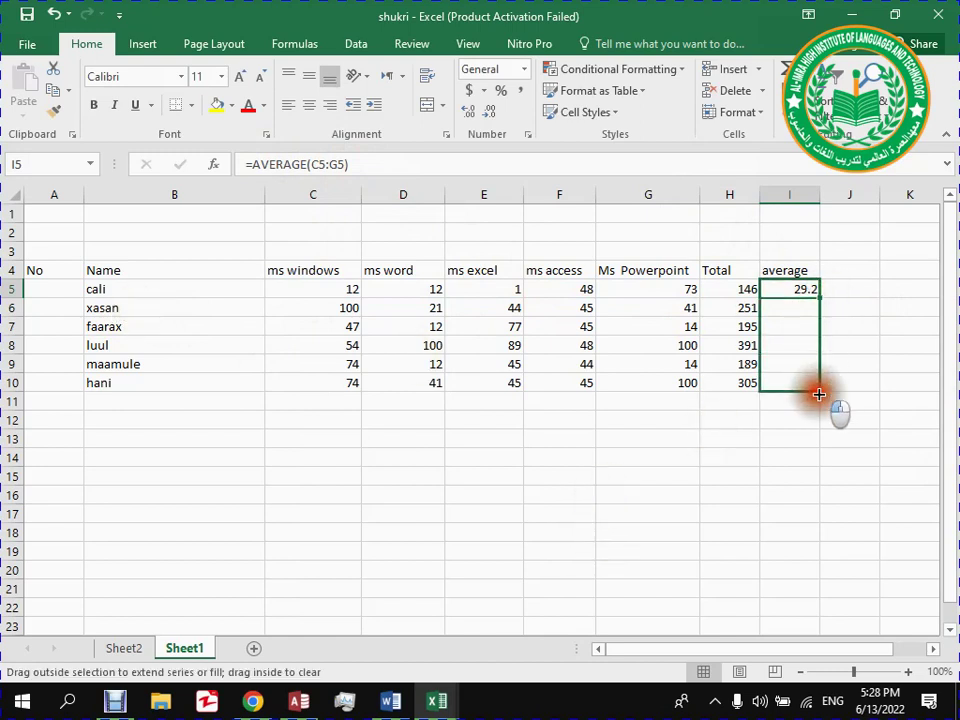
Clear the averages below the average heading and return to cell I5.
{"action": "left_click", "coordinate": [769, 467]}
{"action": "left_click_drag", "start_coordinate": [784, 294], "coordinate": [782, 400]}
{"action": "key", "text": "Delete"}
{"action": "left_click", "coordinate": [792, 300]}
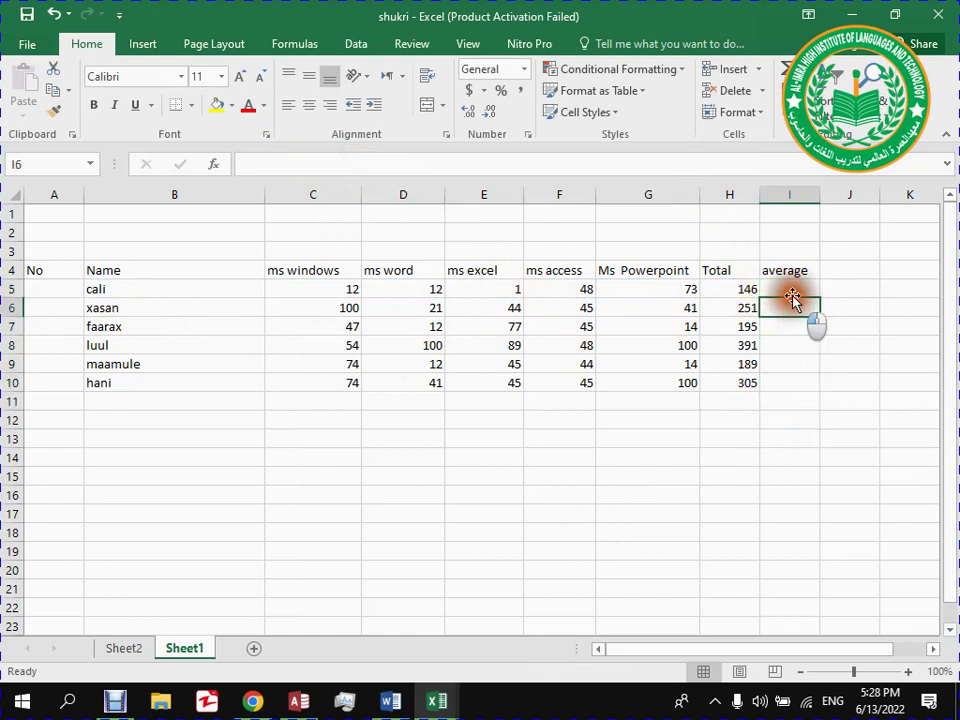
{"action": "left_click", "coordinate": [790, 287]}
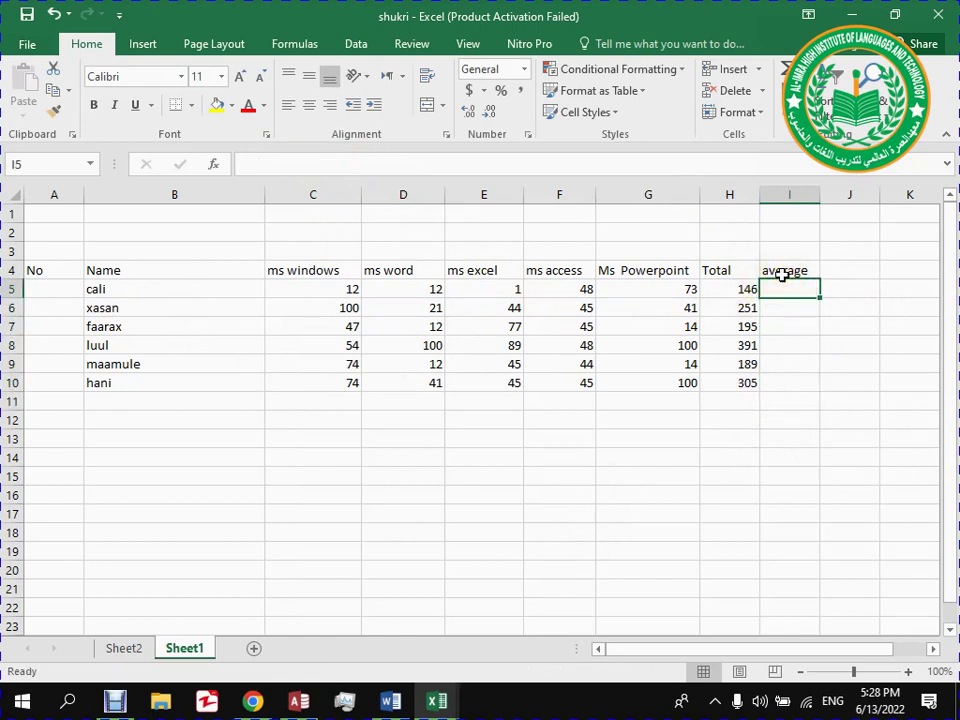
{"action": "type", "text": "=aver"}
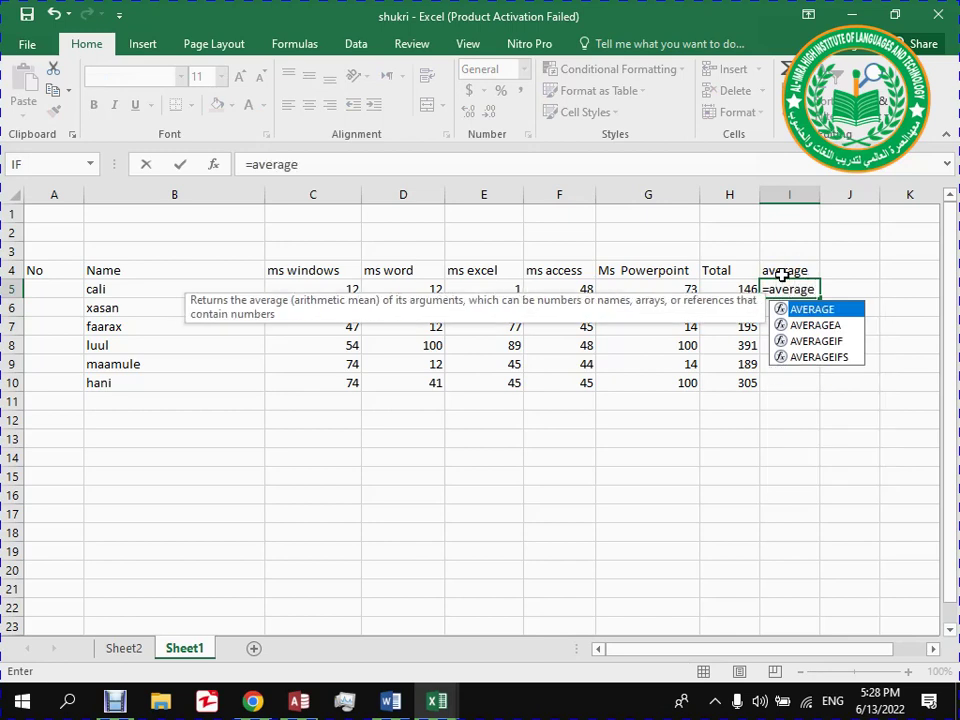
{"action": "type", "text": "age"}
{"action": "key", "text": "Tab"}
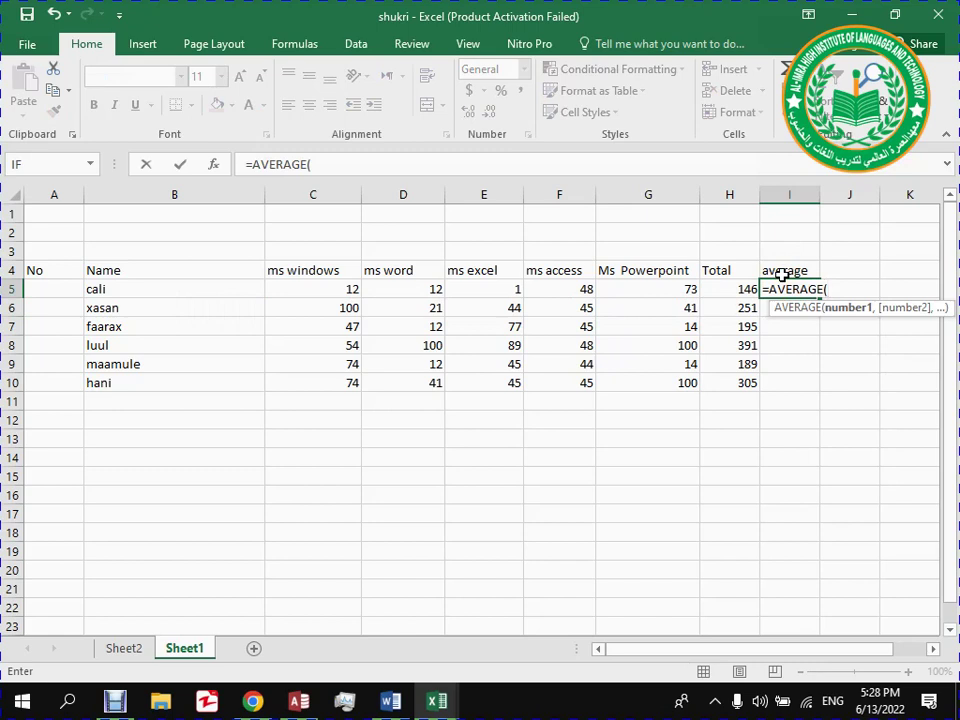
{"action": "key", "text": "BackSpace"}
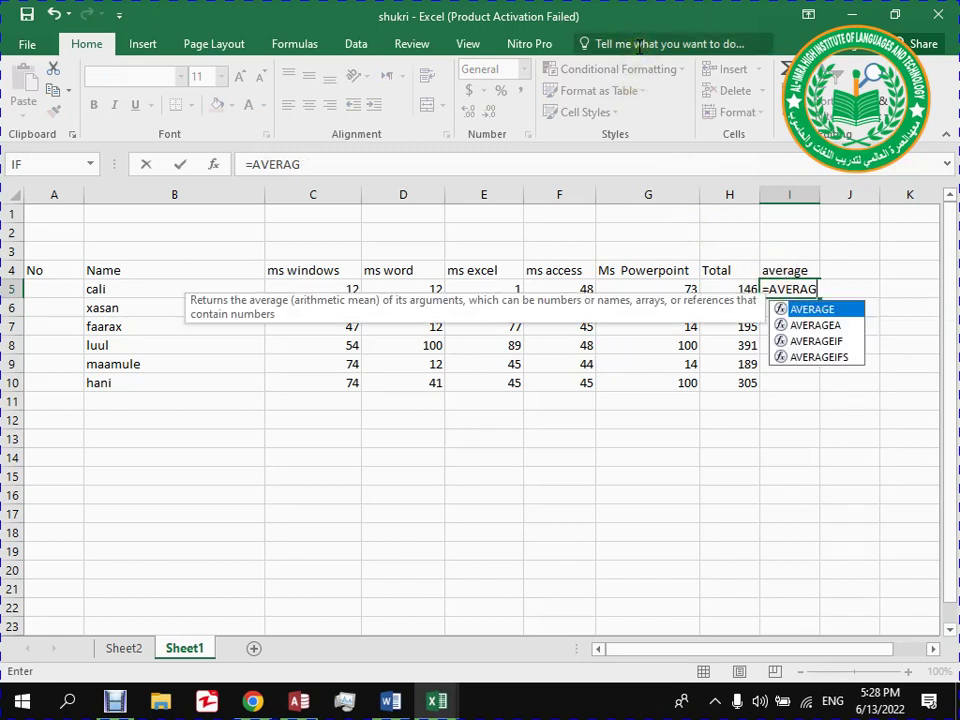
{"action": "key", "text": "Escape"}
Enter =AVERAGE(C5:G5) manually in I5 and fill the formula down through I10.
{"action": "type", "text": "=av"}
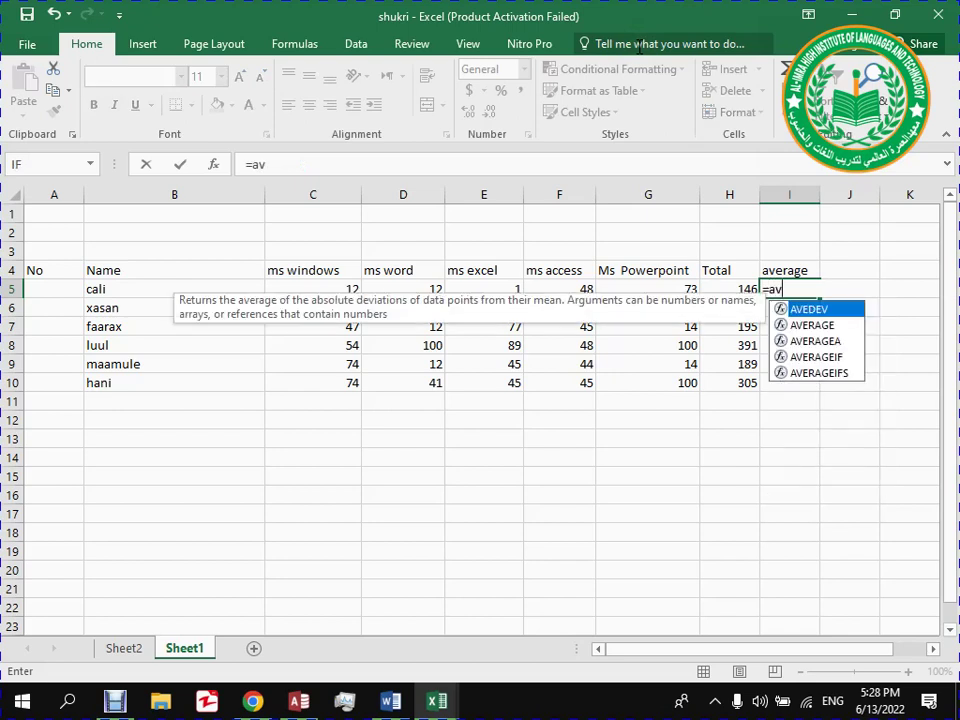
{"action": "type", "text": "er"}
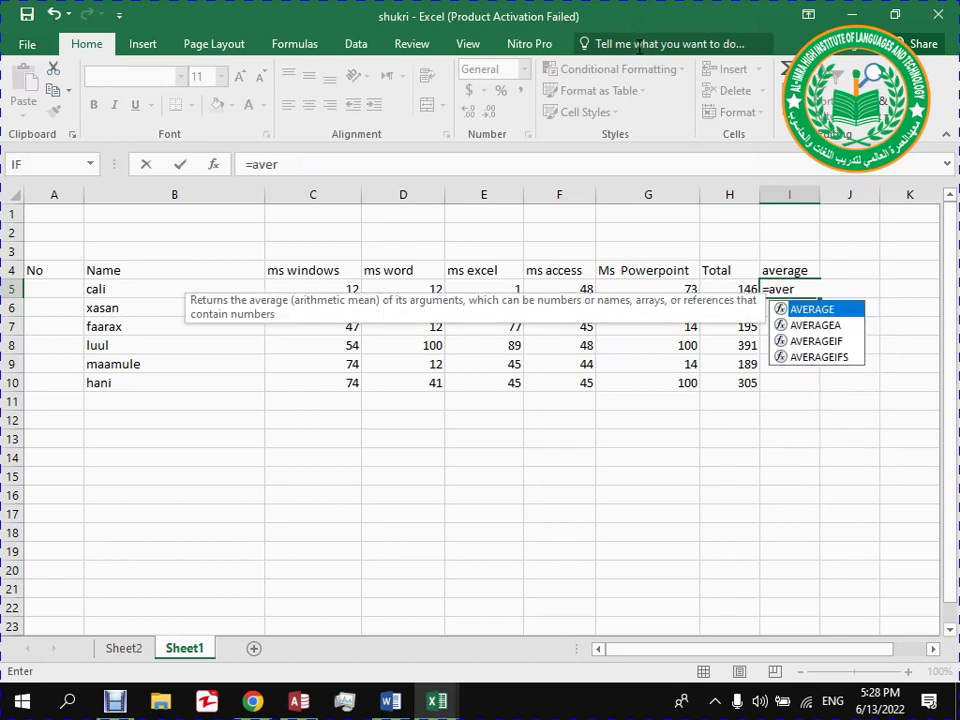
{"action": "key", "text": "Tab"}
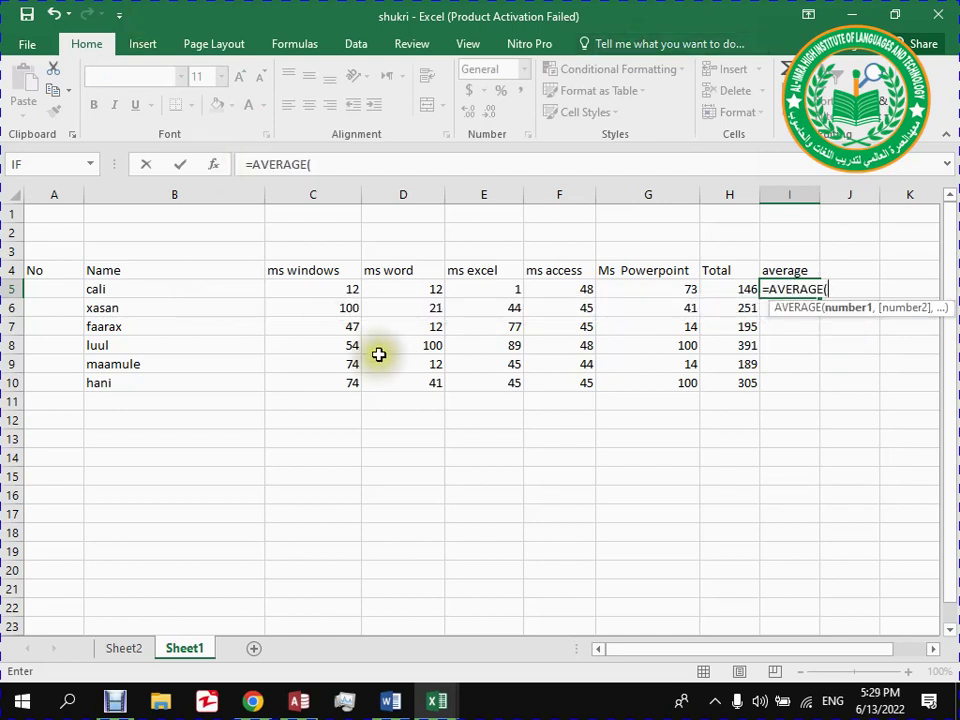
{"action": "left_click", "coordinate": [300, 292]}
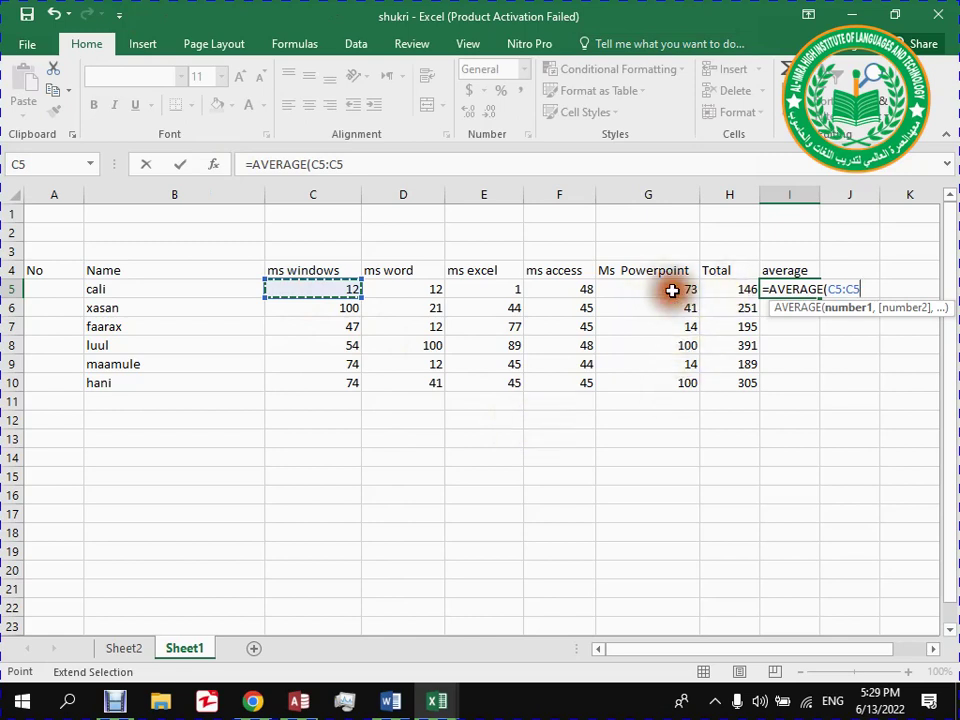
{"action": "left_click", "coordinate": [673, 290]}
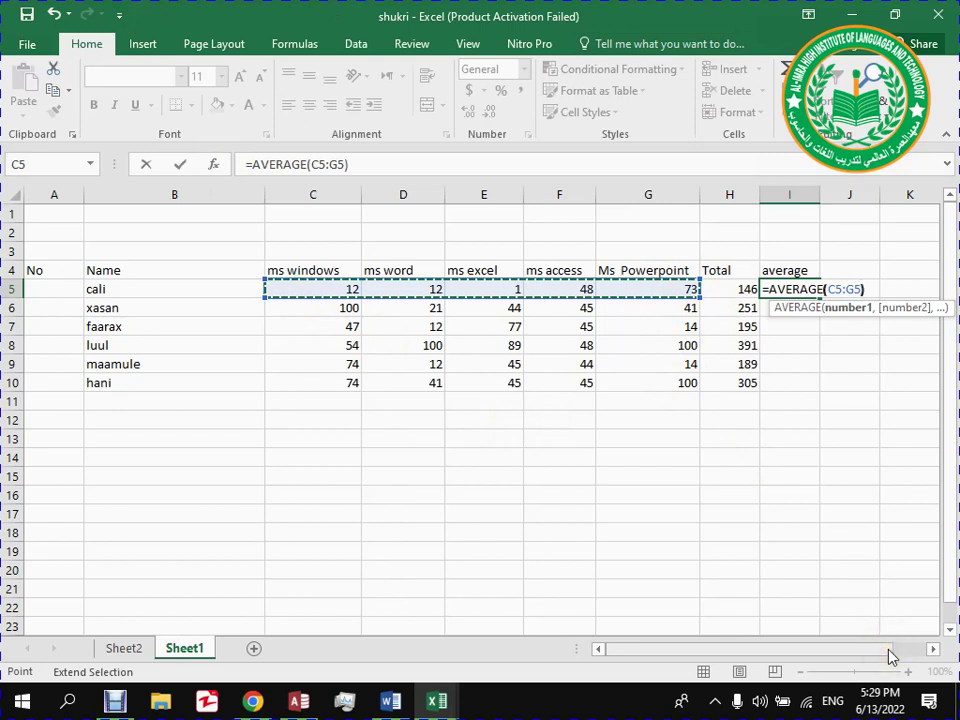
{"action": "key", "text": "Return"}
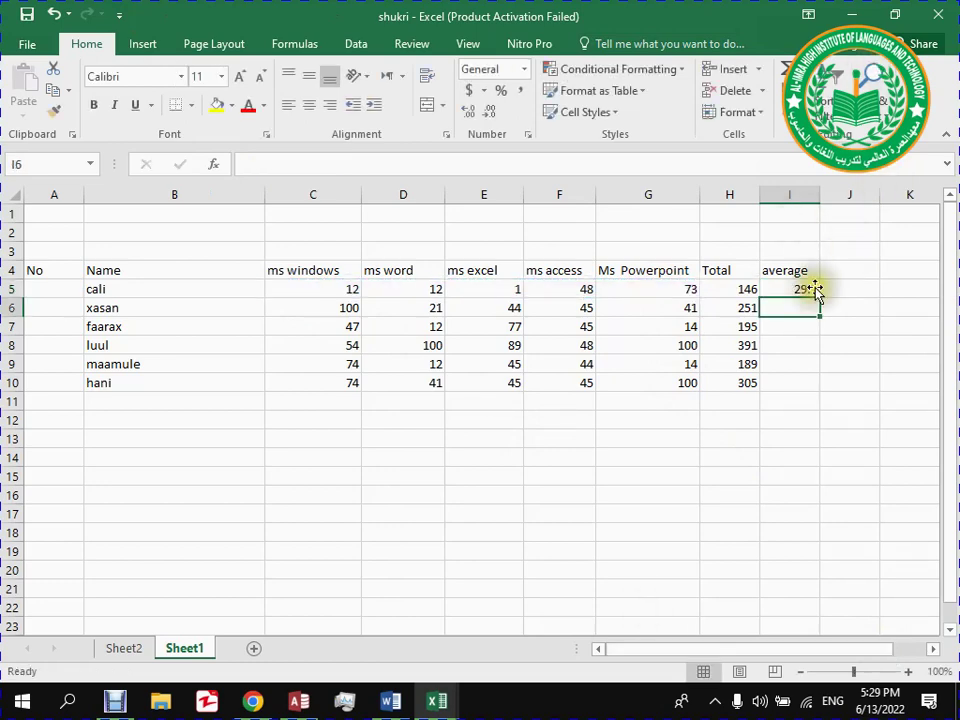
{"action": "left_click", "coordinate": [797, 289]}
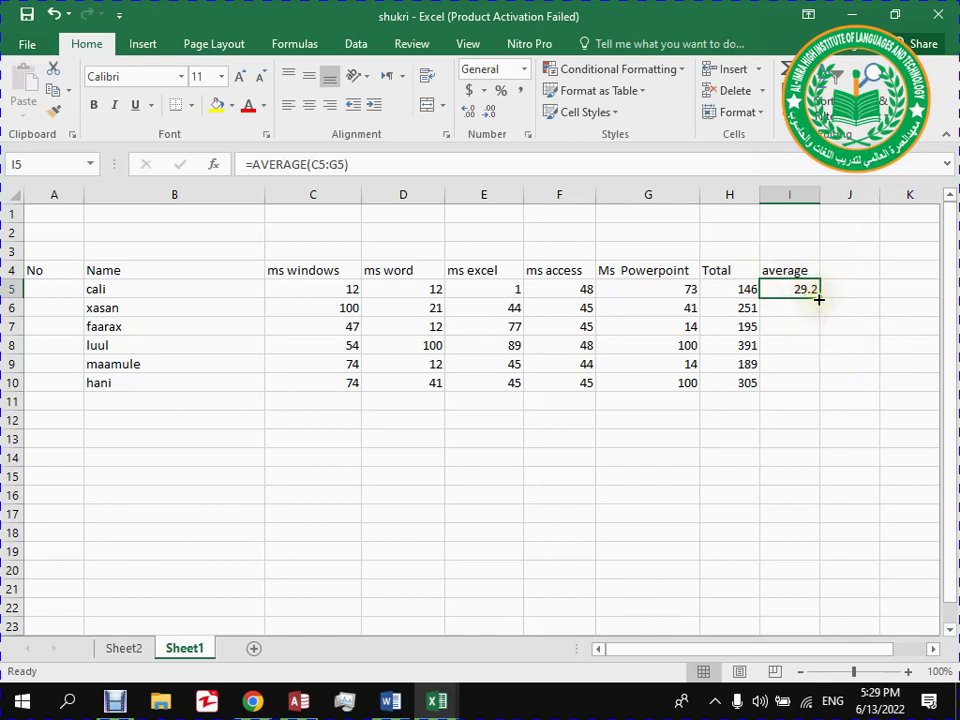
{"action": "left_click", "coordinate": [818, 299]}
{"action": "left_click_drag", "start_coordinate": [818, 299], "coordinate": [815, 388]}
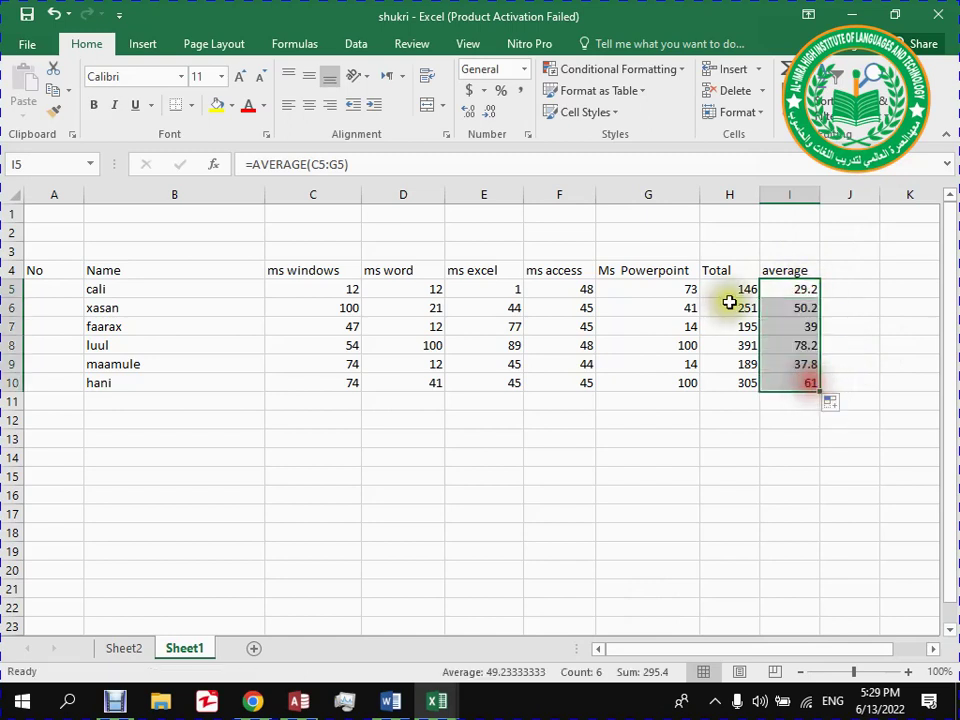
Inspect the filled average formulas in I6 through I10 and review the marks, totals and averages in C5:I10.
{"action": "left_click", "coordinate": [793, 310]}
{"action": "left_click", "coordinate": [796, 328]}
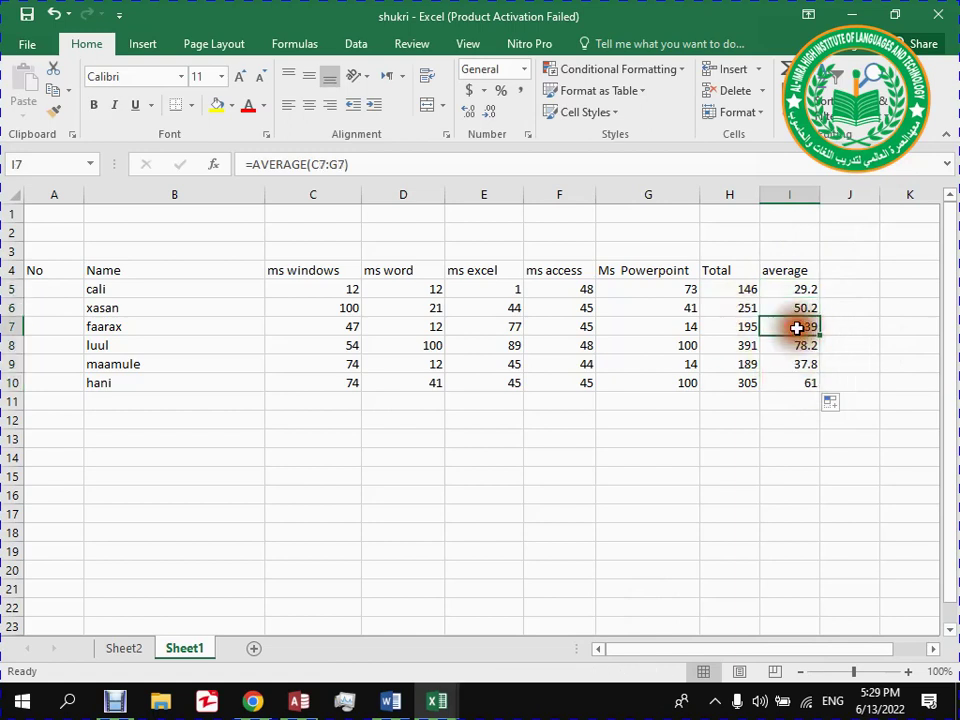
{"action": "left_click", "coordinate": [797, 345]}
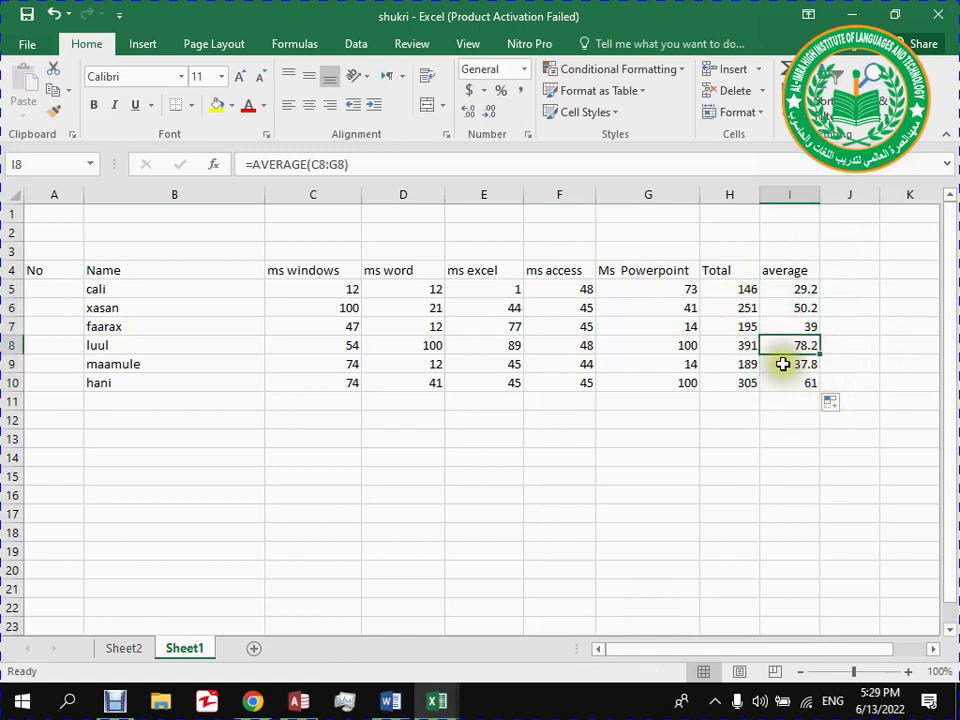
{"action": "left_click", "coordinate": [785, 364]}
{"action": "left_click", "coordinate": [795, 385]}
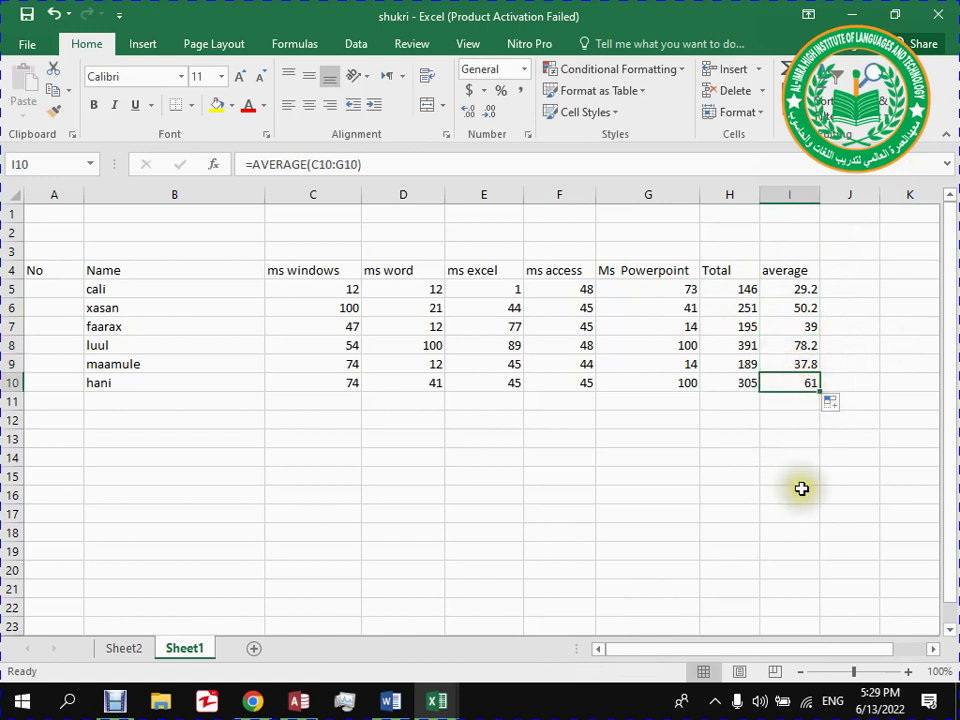
{"action": "left_click", "coordinate": [606, 452]}
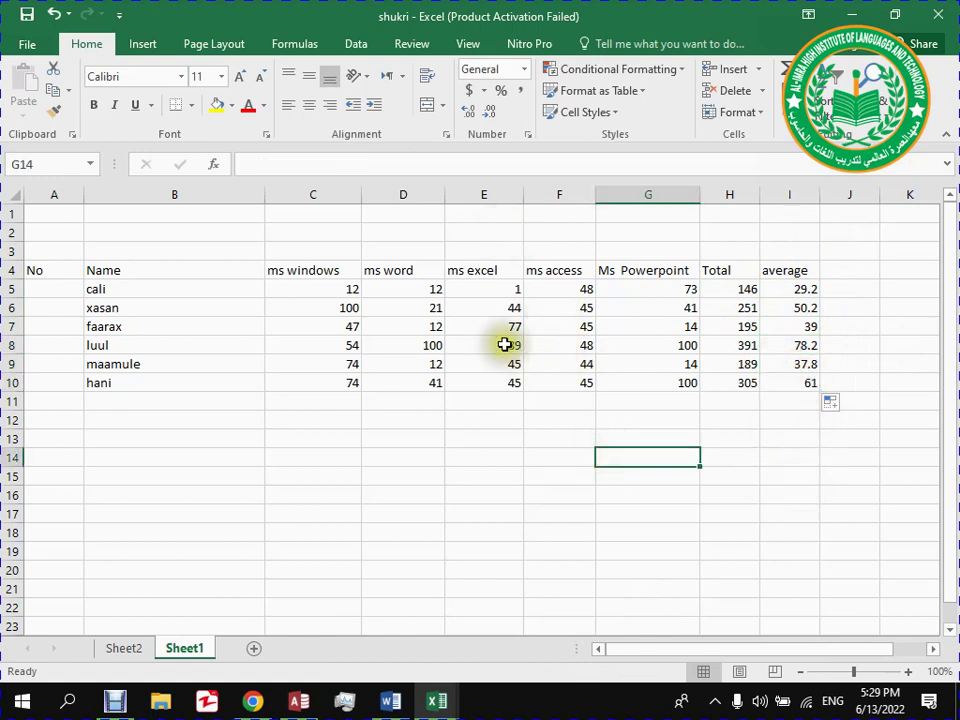
{"action": "left_click", "coordinate": [303, 294]}
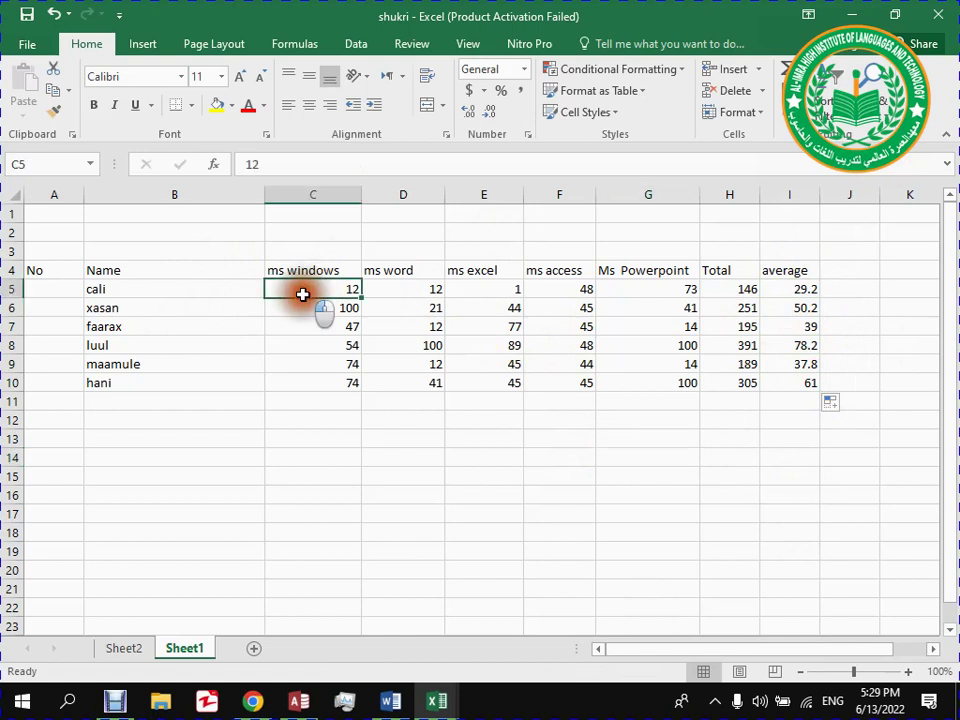
{"action": "left_click_drag", "start_coordinate": [303, 294], "coordinate": [784, 375]}
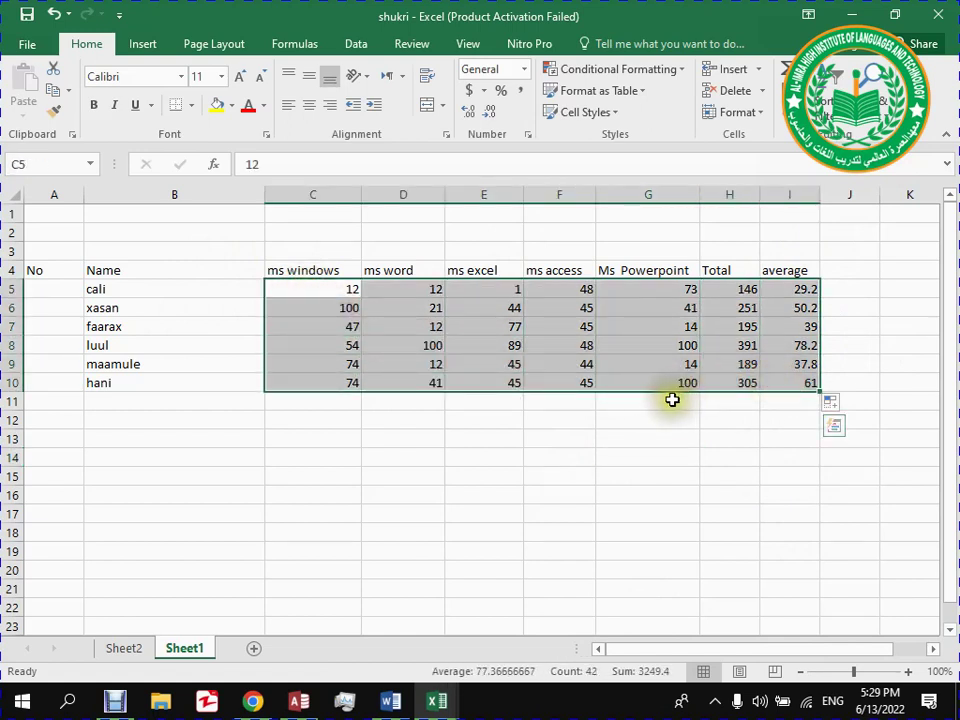
{"action": "left_click", "coordinate": [623, 432]}
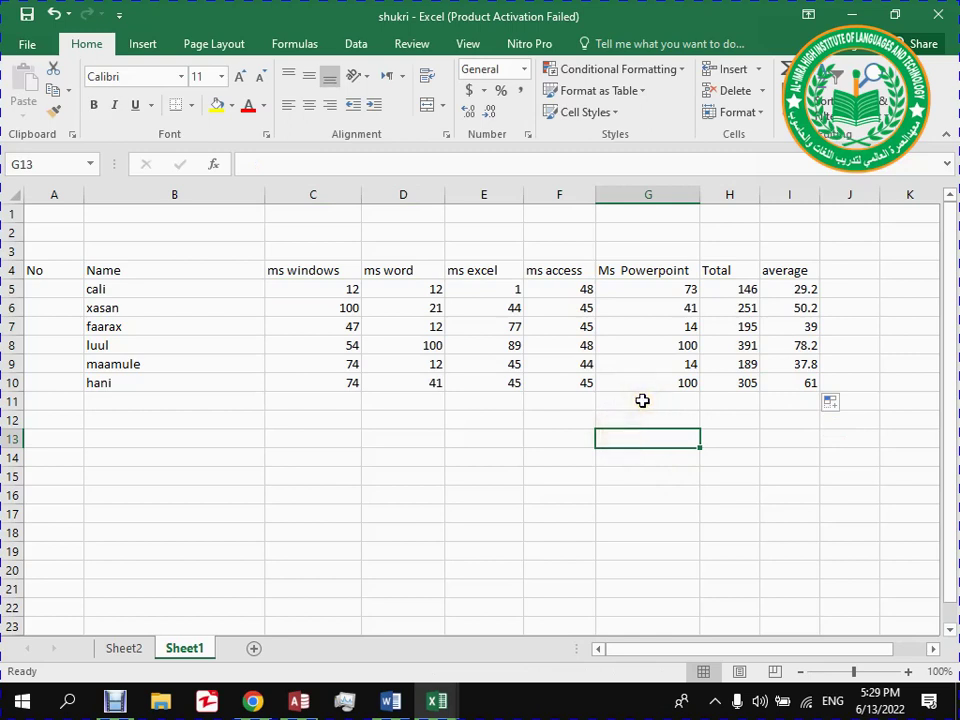
Sort the student rows by the averages in I5:I10 from largest to smallest, expanding the selection to include the adjacent data.
{"action": "left_click_drag", "start_coordinate": [783, 289], "coordinate": [786, 389]}
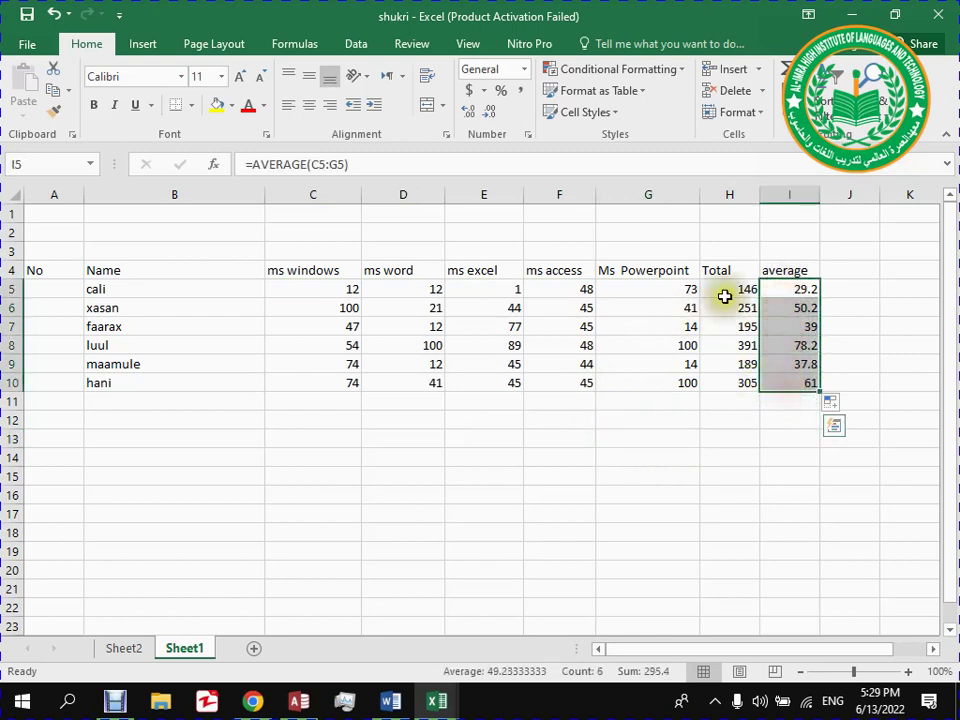
{"action": "left_click", "coordinate": [829, 90]}
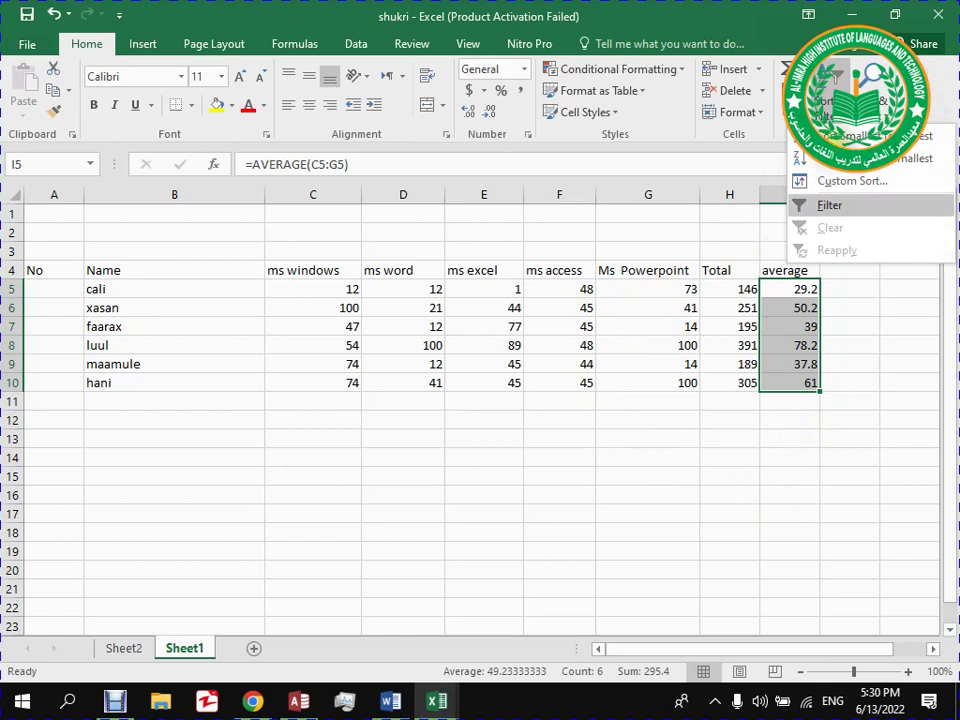
{"action": "left_click", "coordinate": [826, 78]}
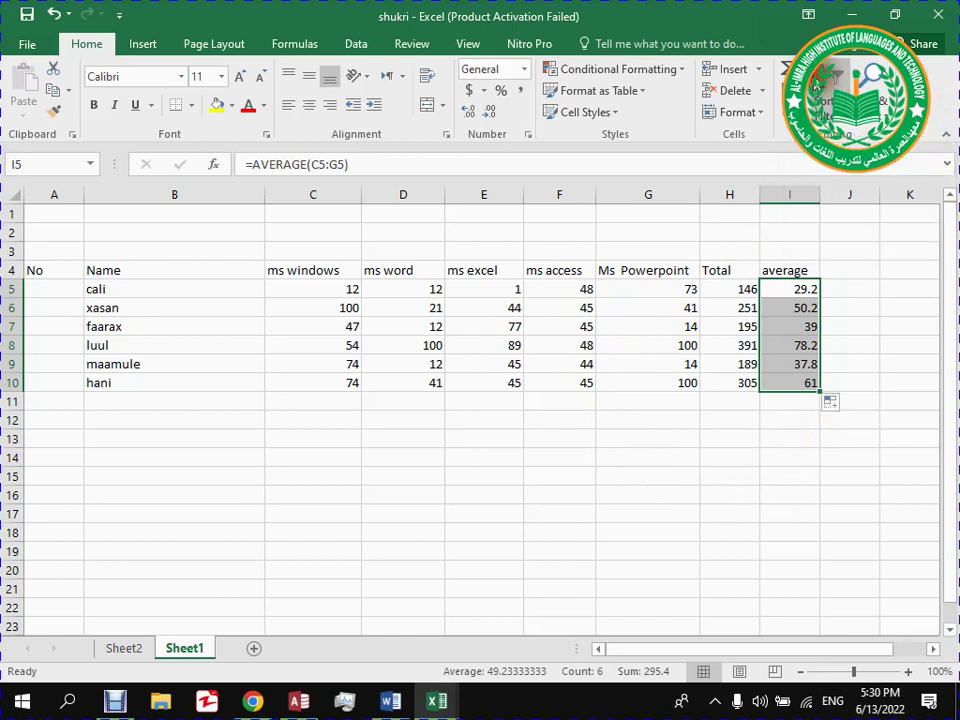
{"action": "left_click", "coordinate": [826, 78]}
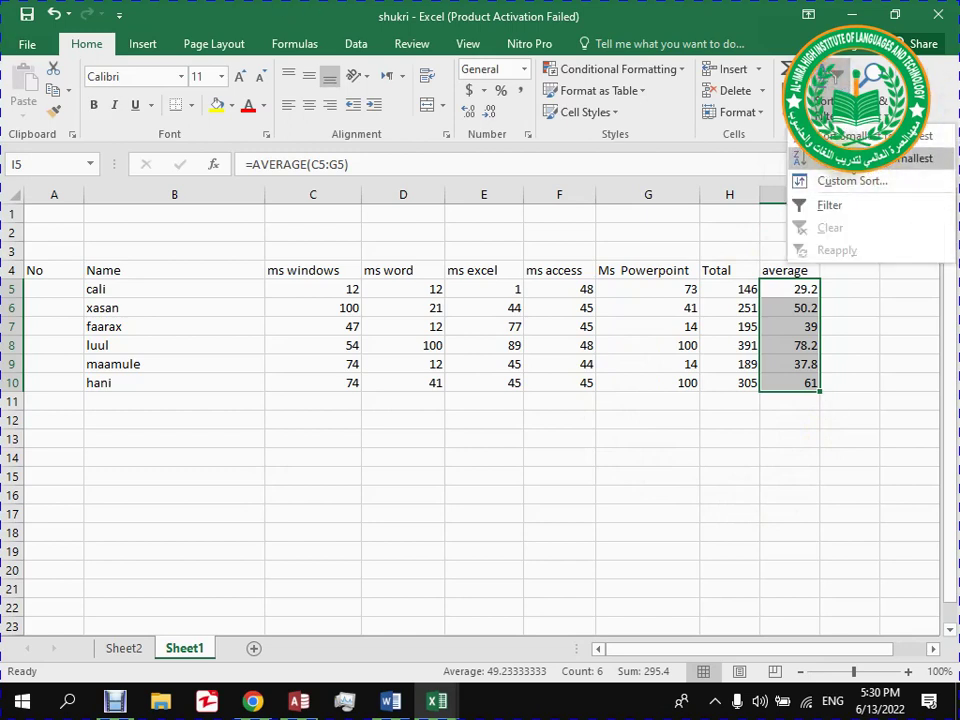
{"action": "left_click", "coordinate": [840, 181]}
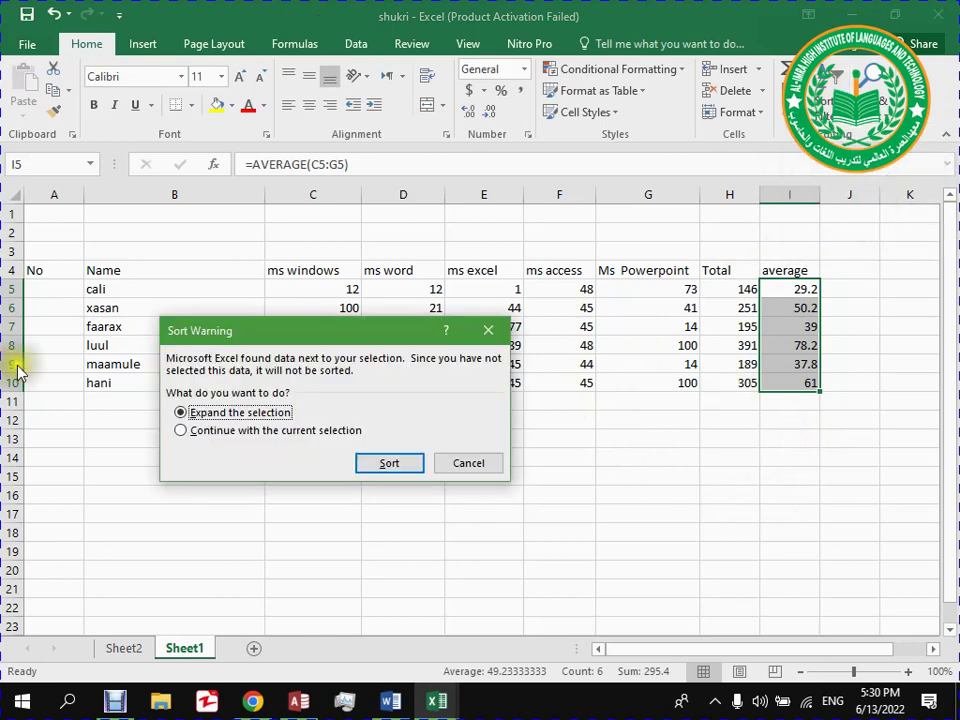
{"action": "left_click", "coordinate": [373, 465]}
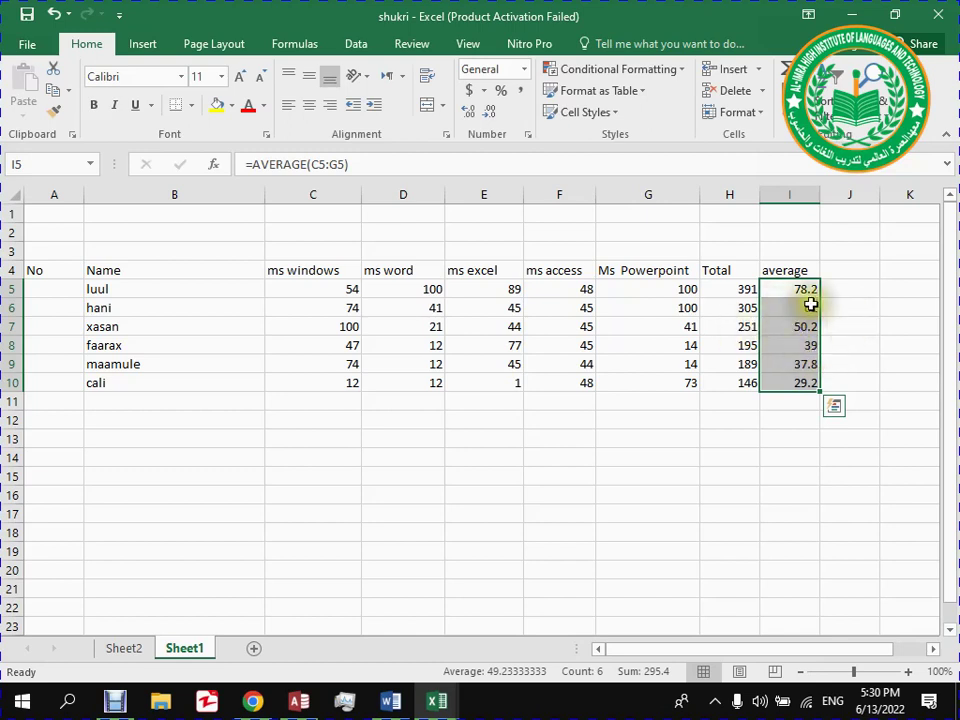
{"action": "left_click", "coordinate": [629, 493]}
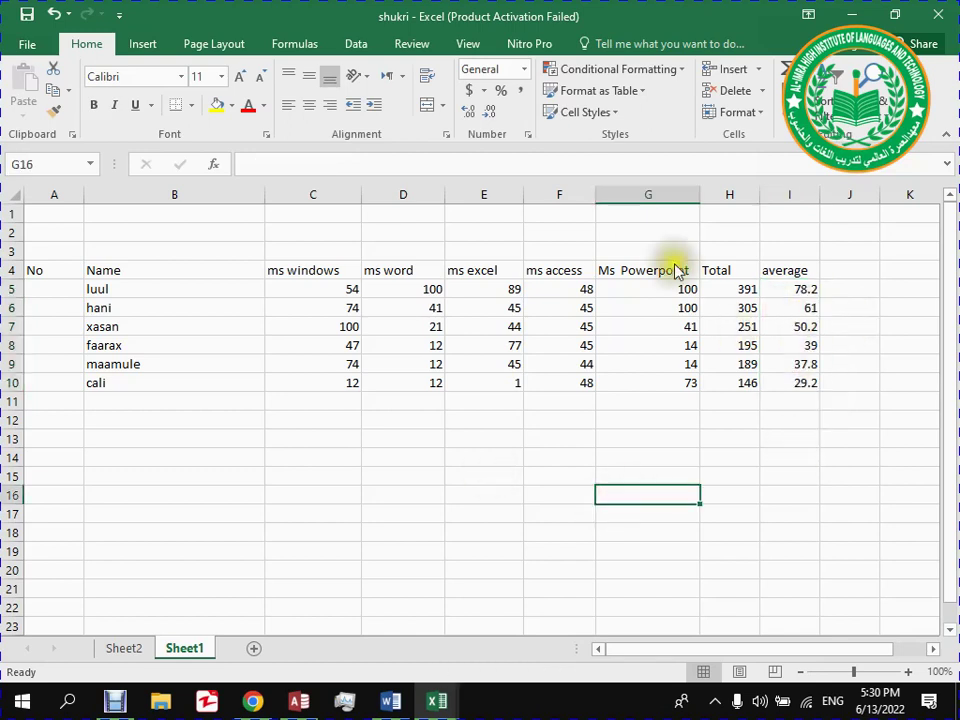